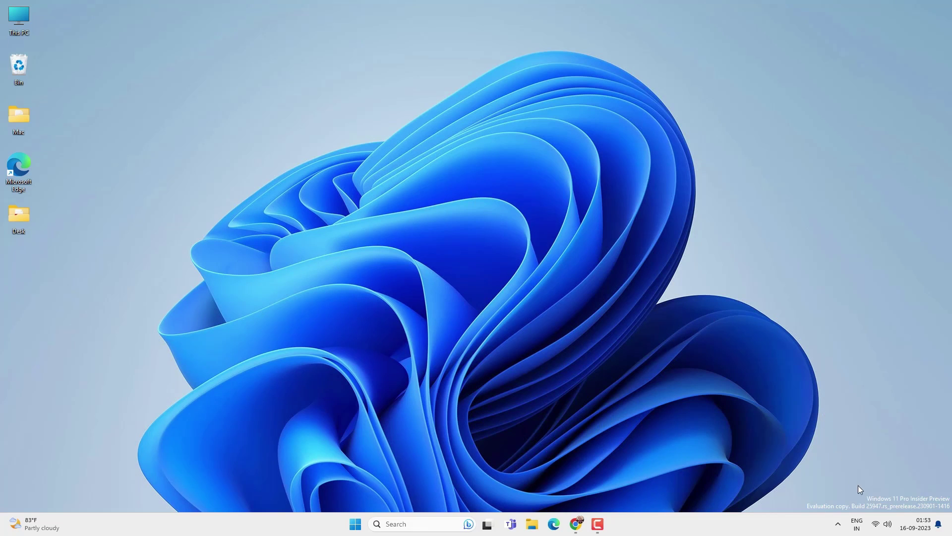
- Open the JioFiber-OR6Go Wi-Fi properties in Settings to confirm the Private network profile
click(881, 524)
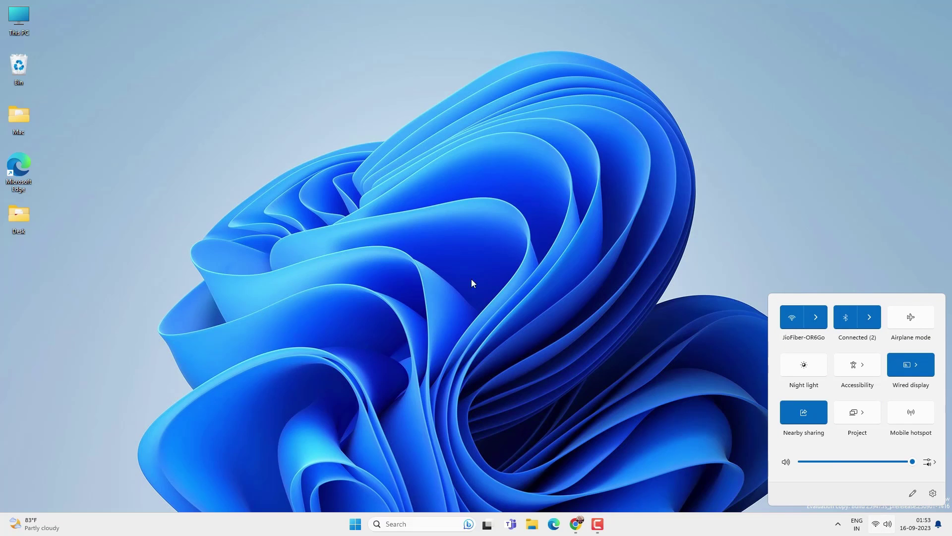
click(430, 242)
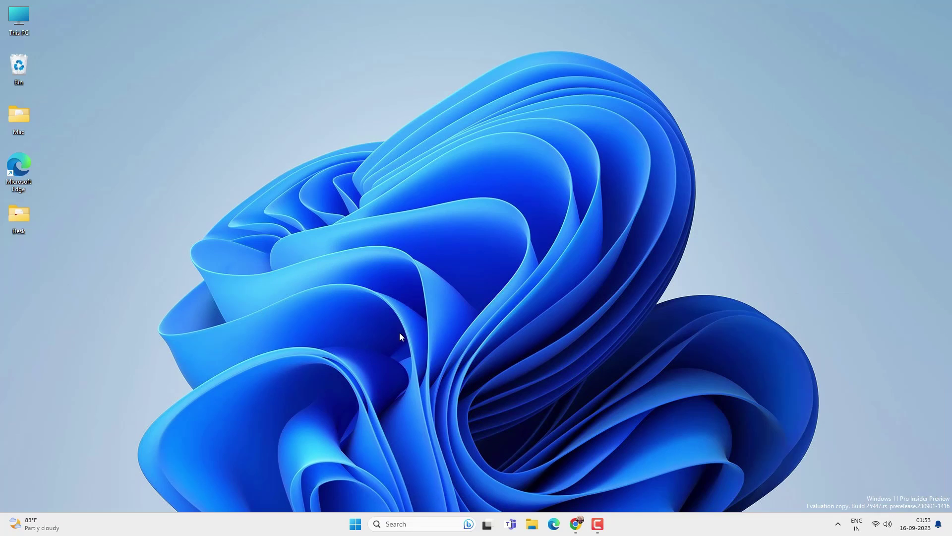
click(355, 523)
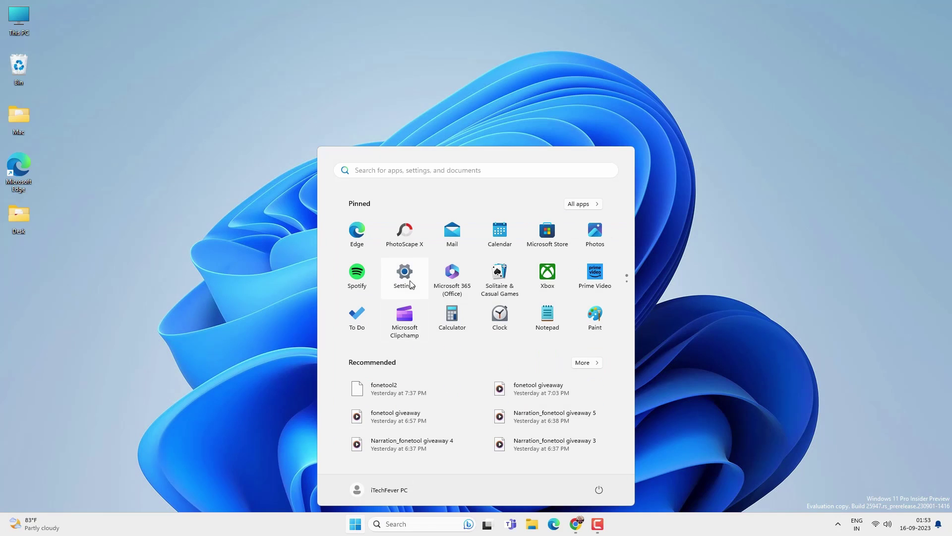
click(406, 278)
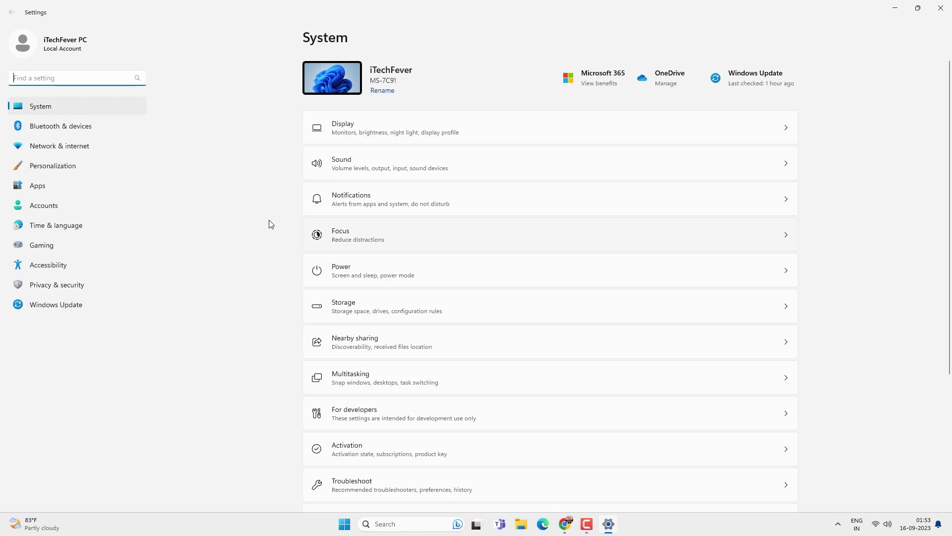
click(86, 147)
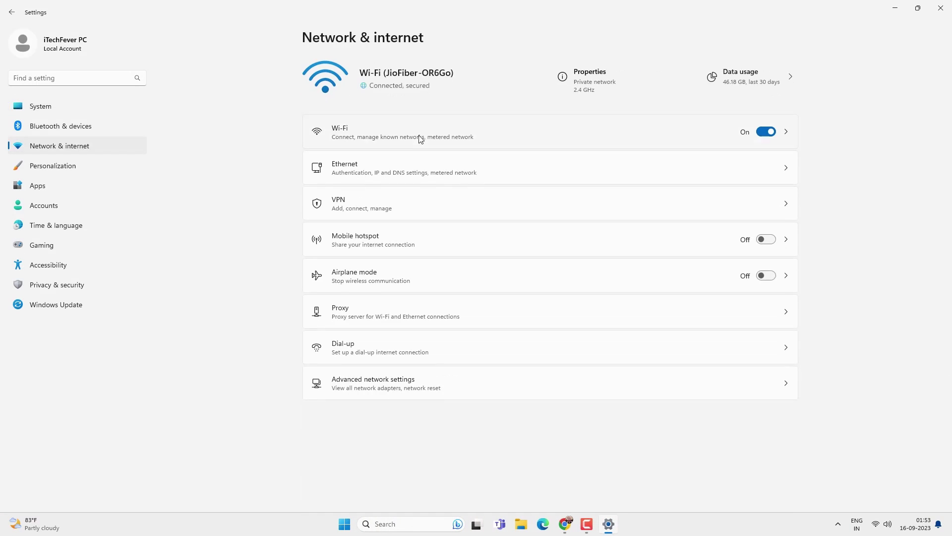
click(438, 137)
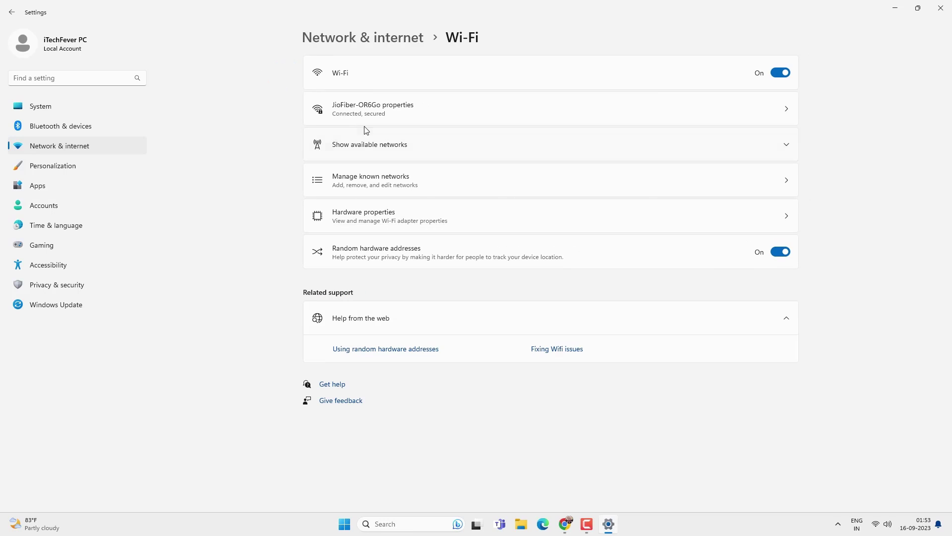
click(473, 116)
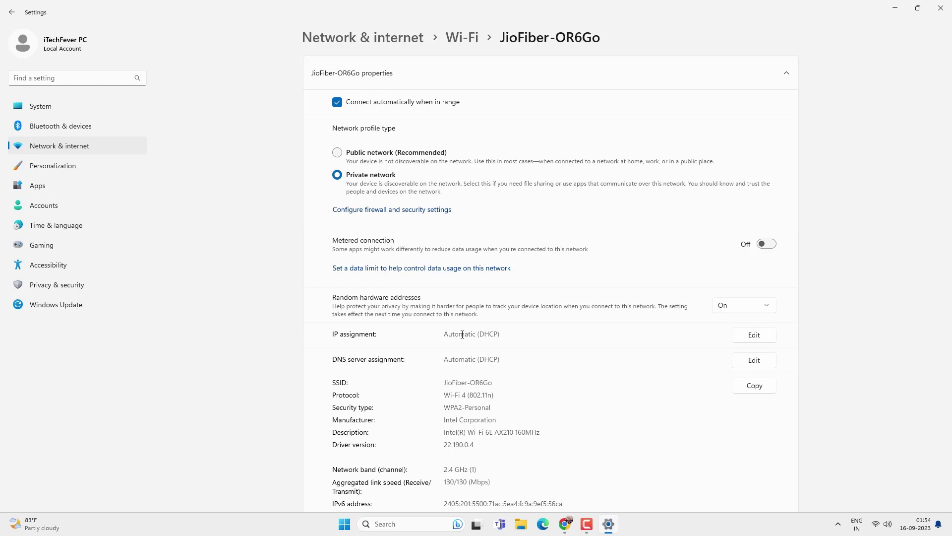
- Expand Private networks under Advanced sharing settings to check network discovery and file sharing are On
click(367, 40)
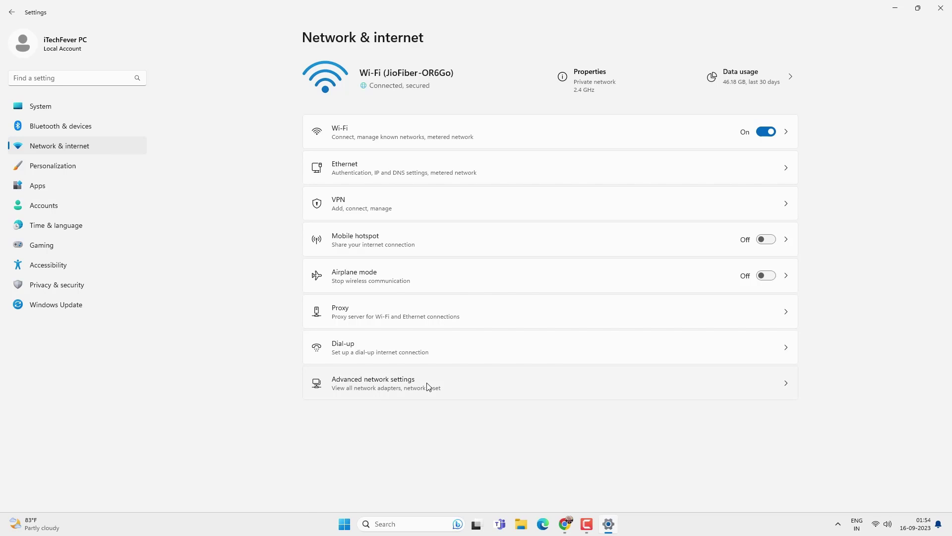
click(427, 386)
scroll(430, 392, down, 3)
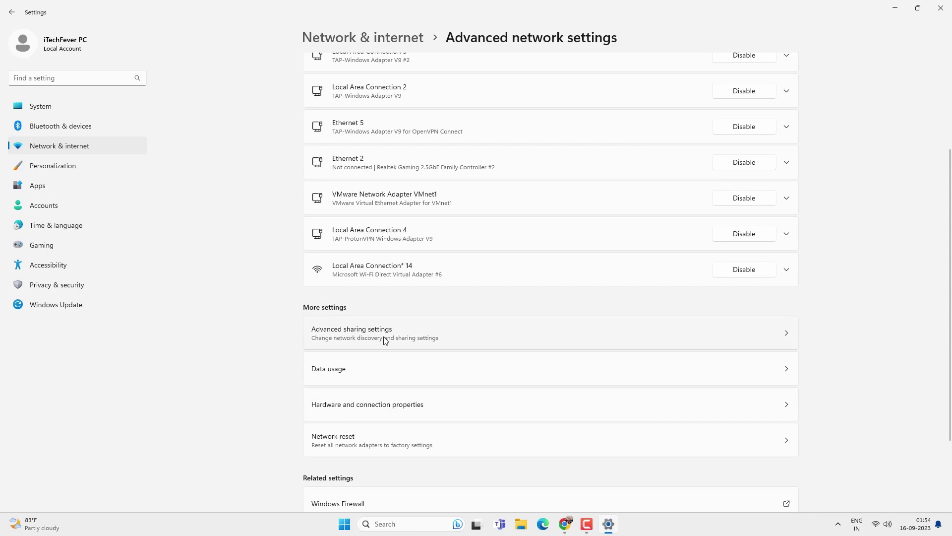
click(385, 341)
click(435, 78)
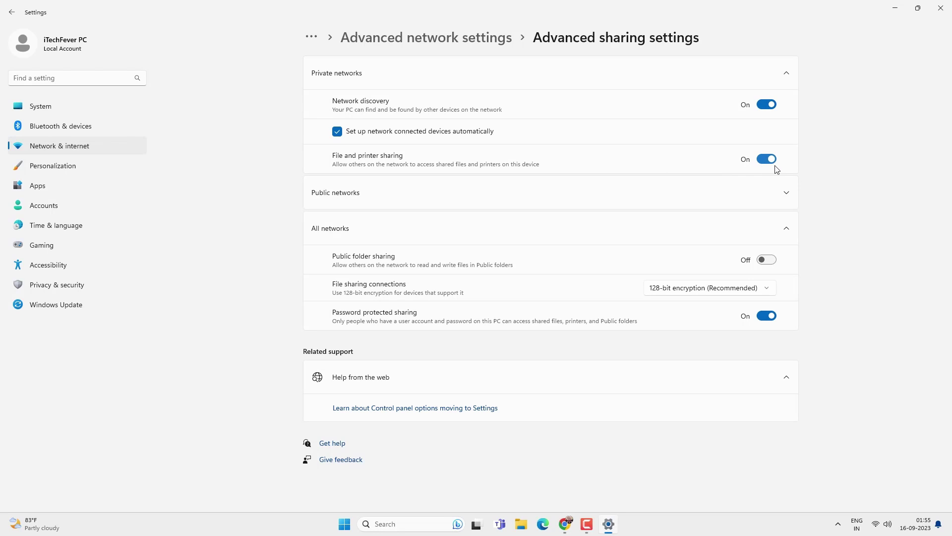
- Create a new desktop folder named 'Mac Shared'
click(941, 8)
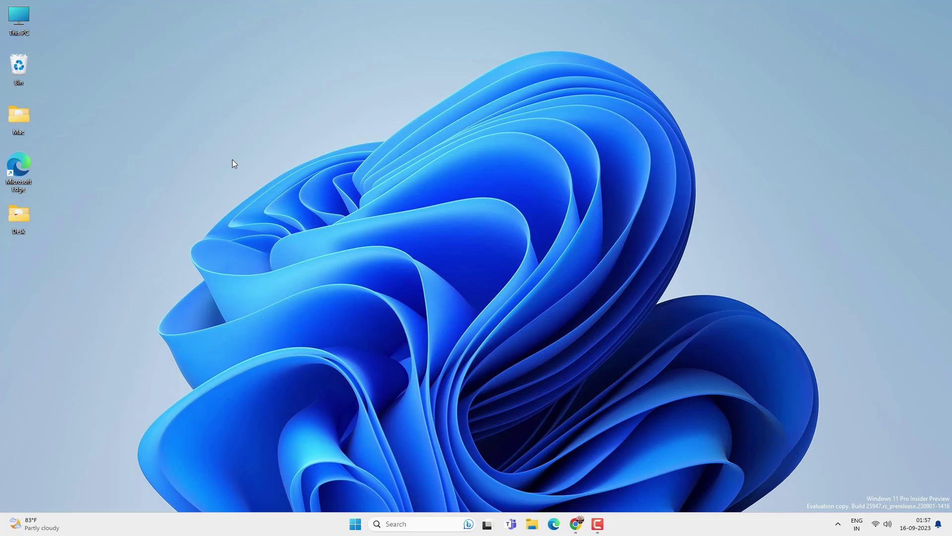
right_click(253, 183)
mouse_move(340, 246)
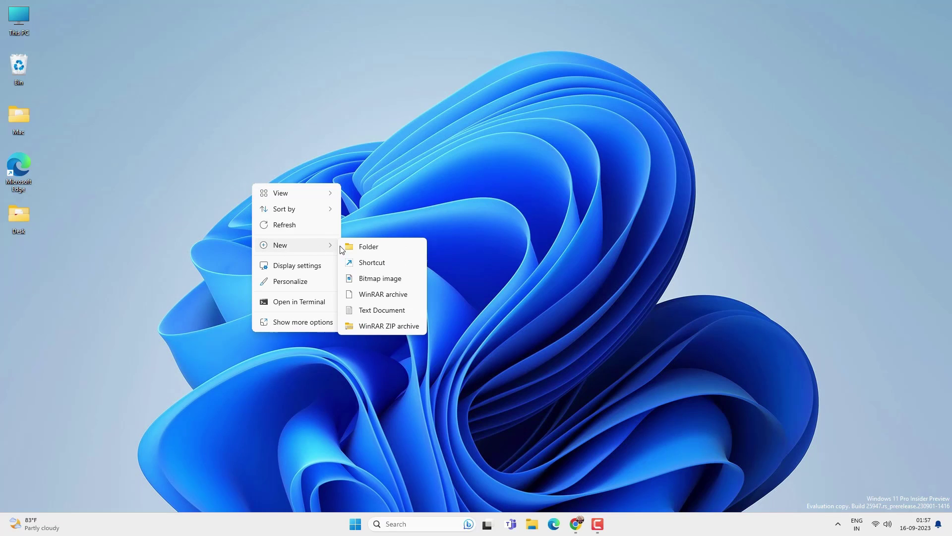
click(387, 248)
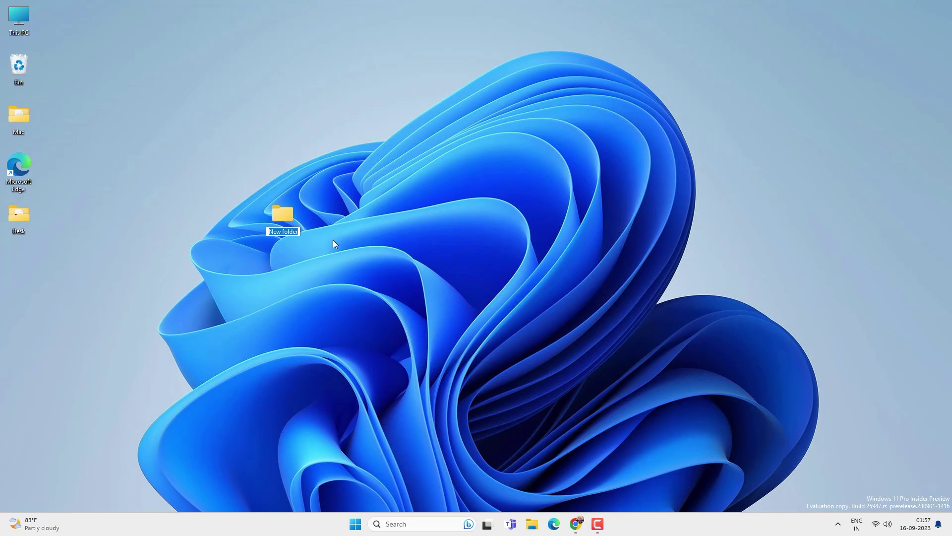
text(Mac Shared)
key(Return)
- Copy the six files from the Mac folder into Mac Shared and reposition the folder
double_click(34, 118)
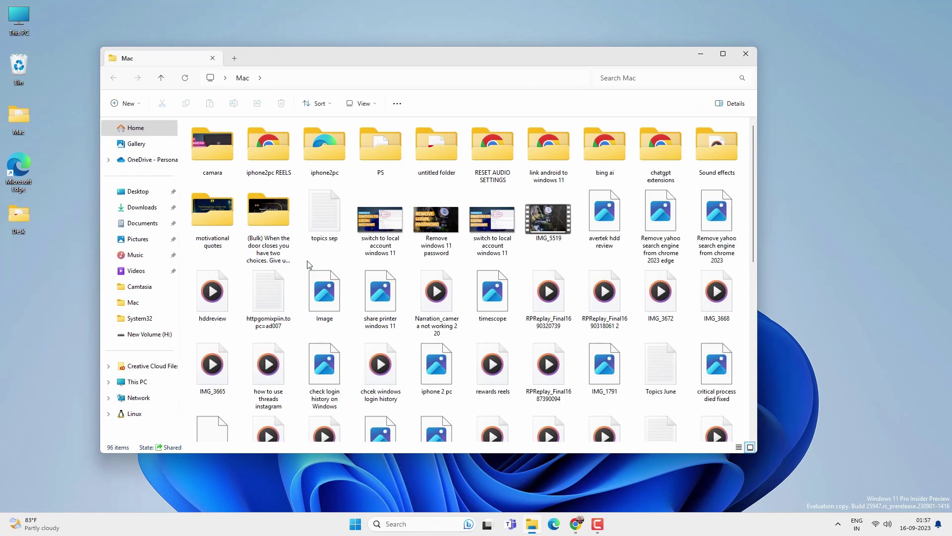
drag(306, 261, 454, 390)
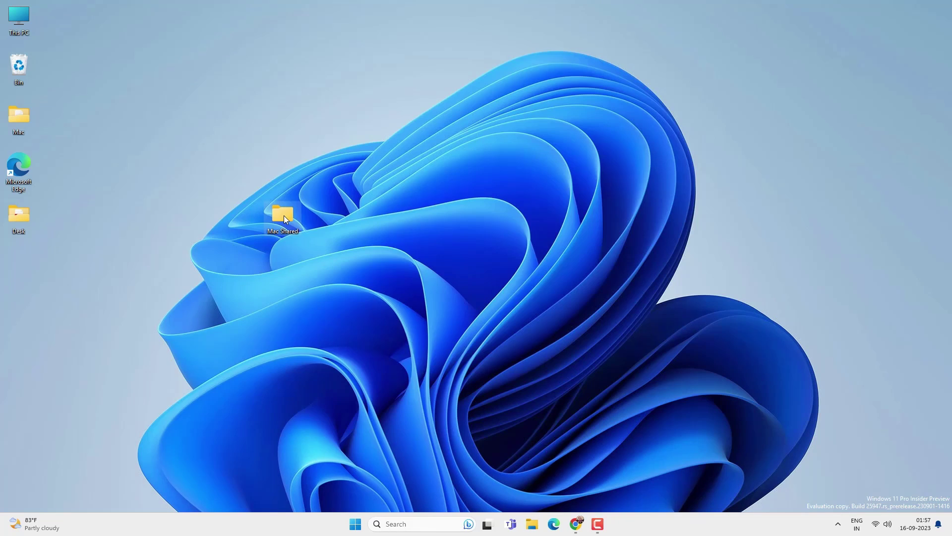
double_click(282, 214)
key(ctrl+v)
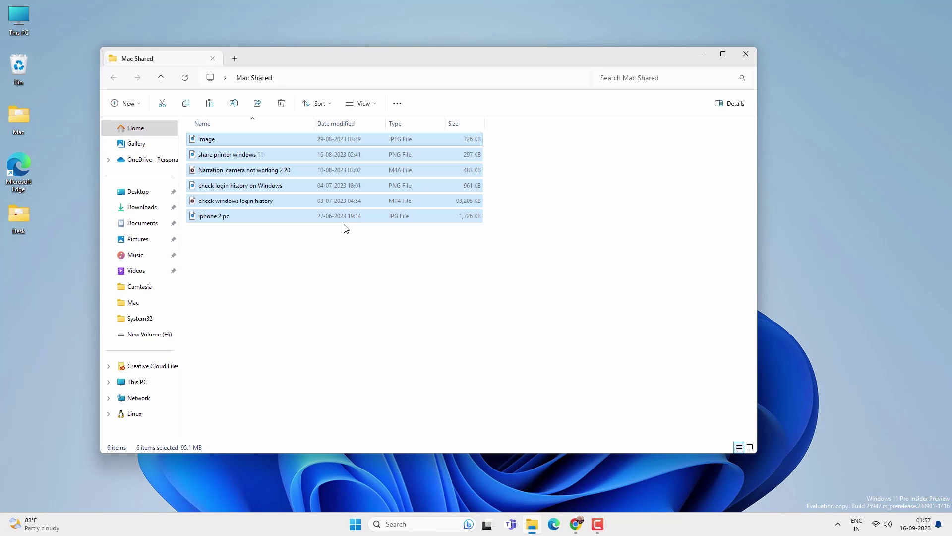
click(352, 260)
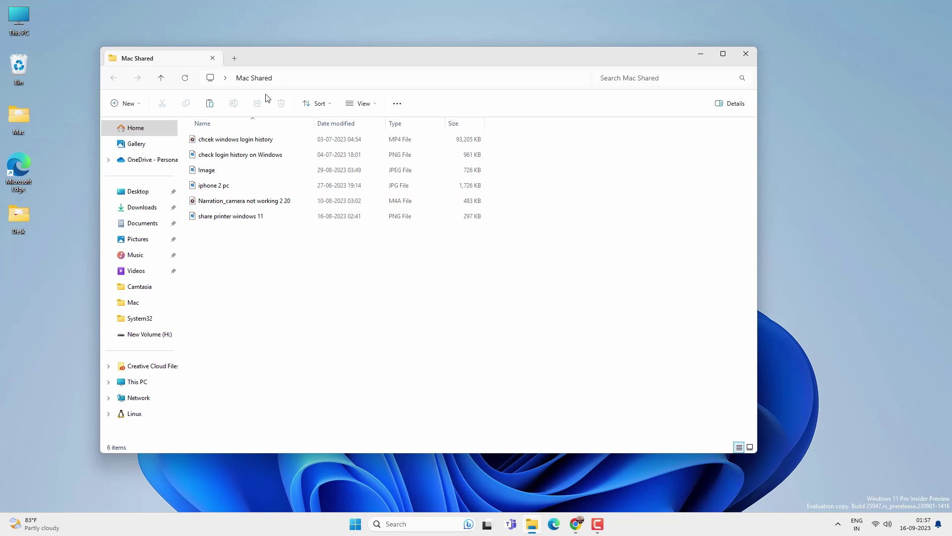
click(746, 54)
drag(282, 215, 246, 163)
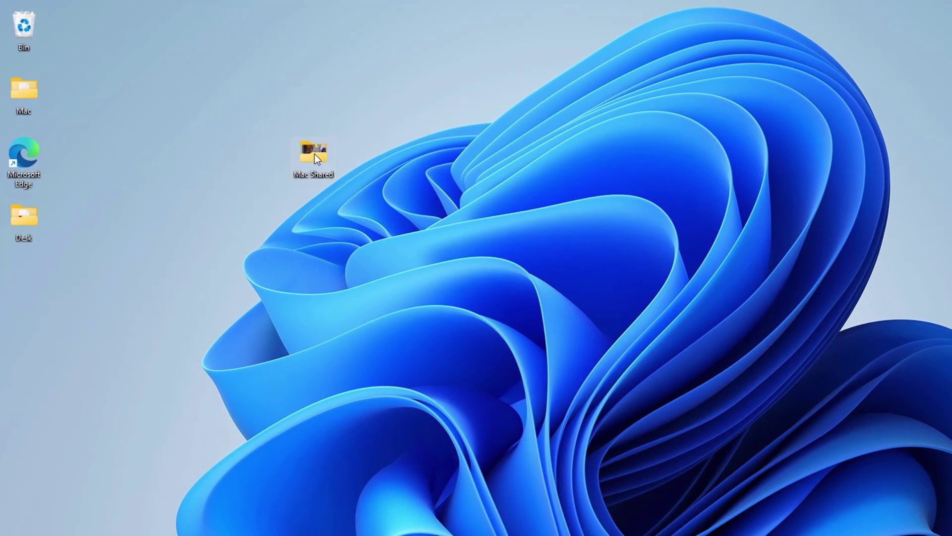
- Enable Advanced Sharing on the Mac Shared folder with share name 'Mac Shared'
right_click(315, 154)
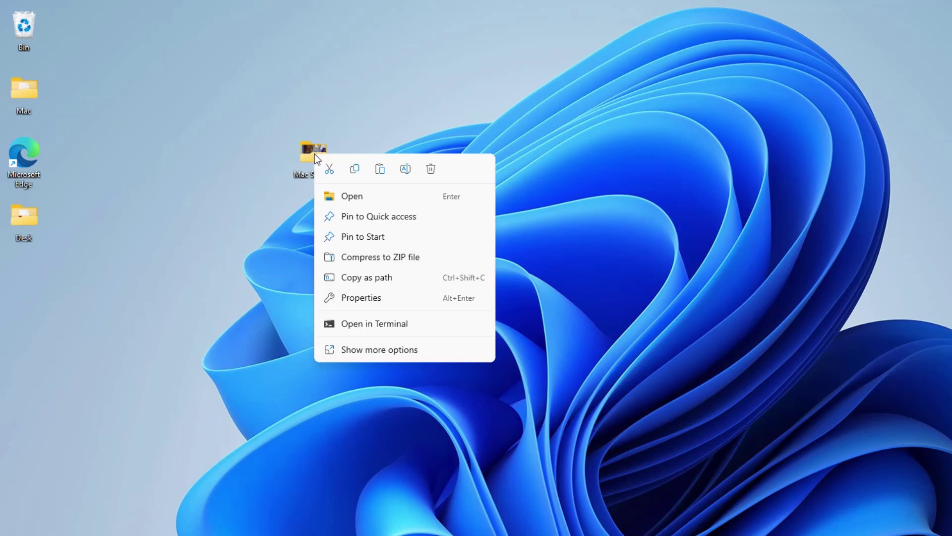
click(375, 298)
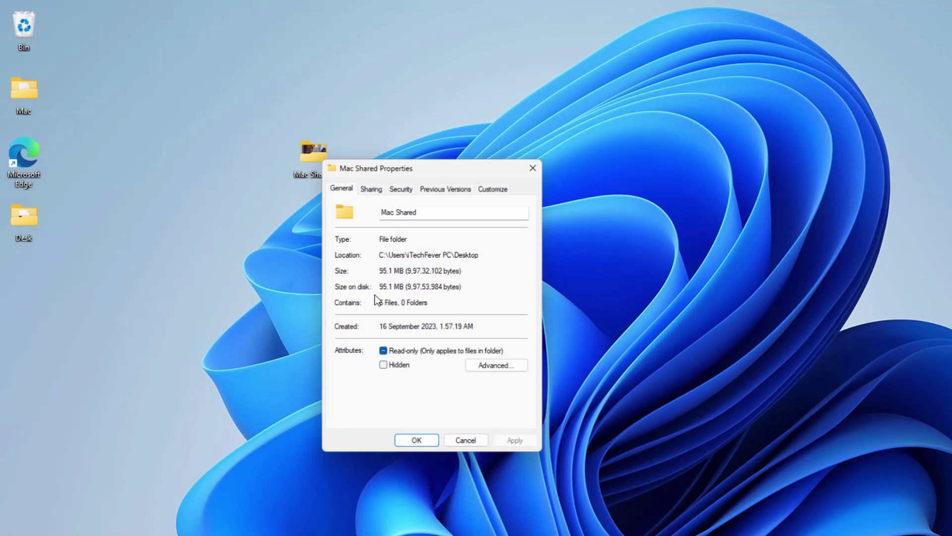
click(374, 186)
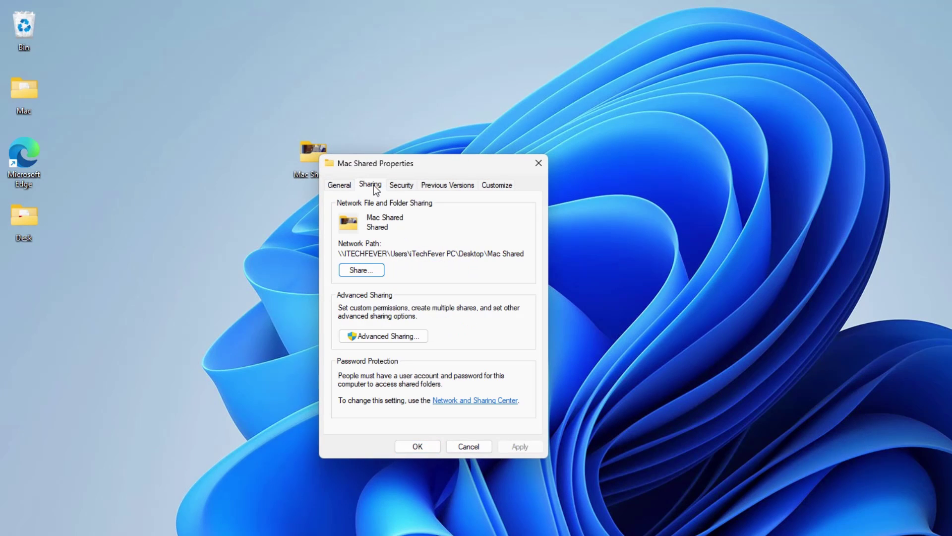
click(380, 336)
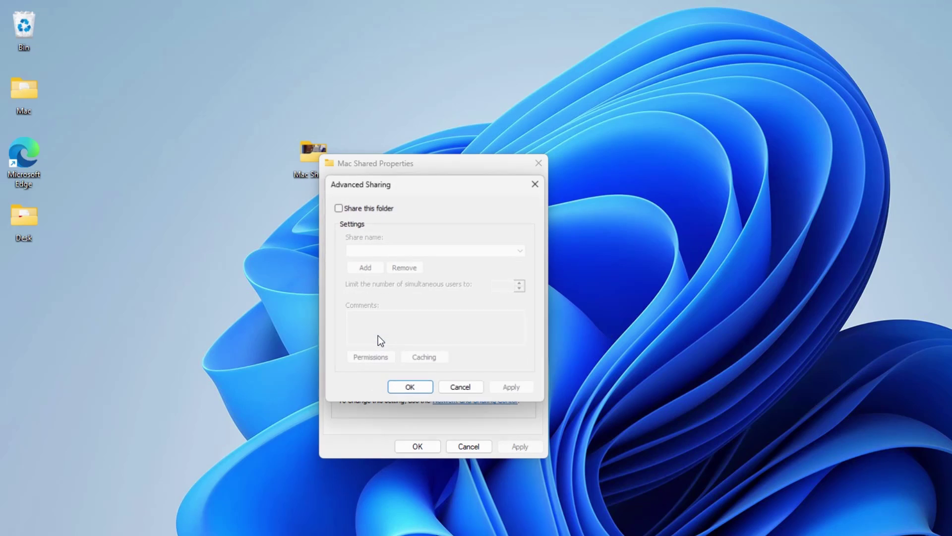
click(338, 207)
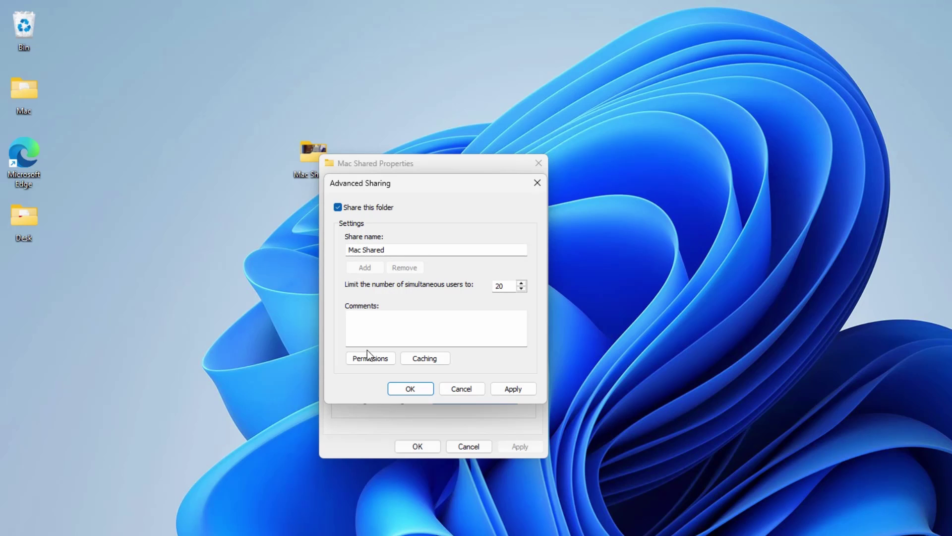
- Allow Everyone Full Control and Change on the Mac Shared share and apply the settings
click(359, 361)
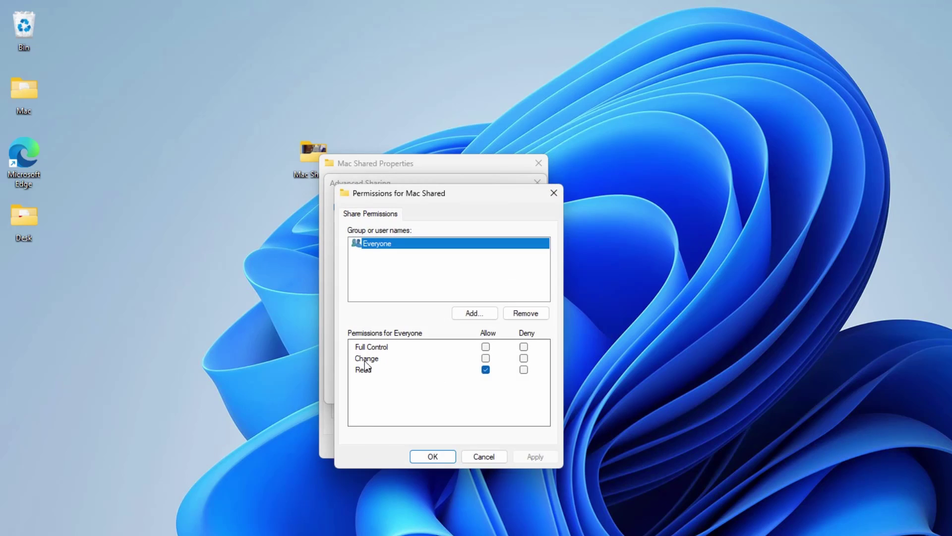
click(484, 358)
click(486, 346)
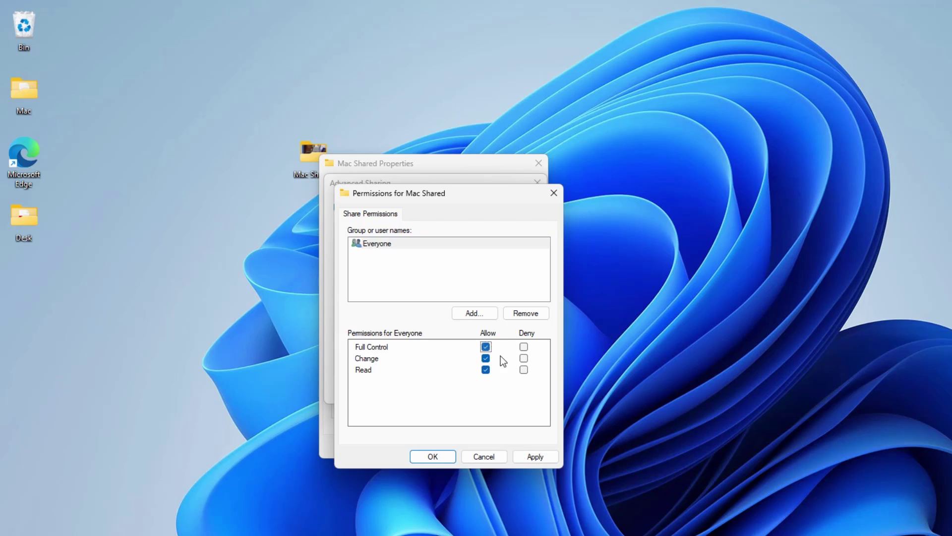
click(372, 245)
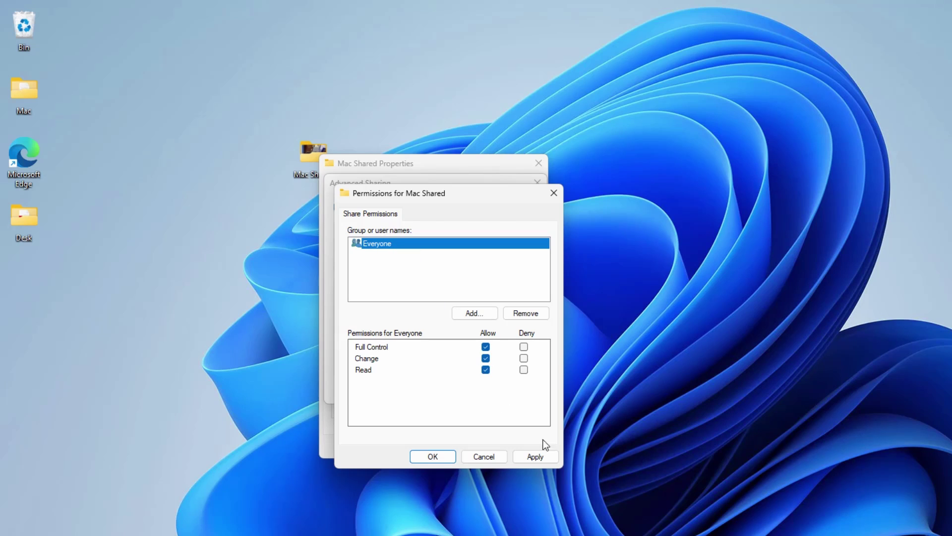
click(540, 457)
click(445, 454)
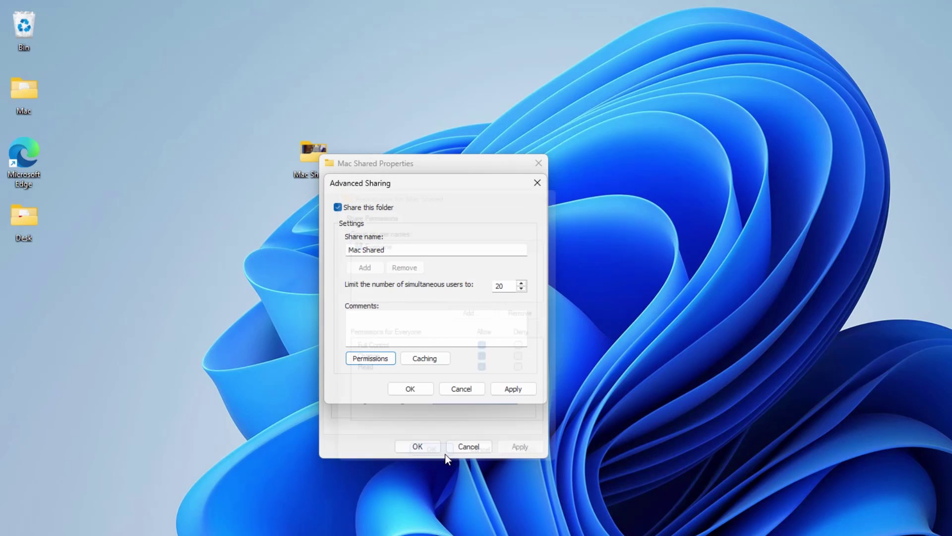
click(511, 389)
click(423, 389)
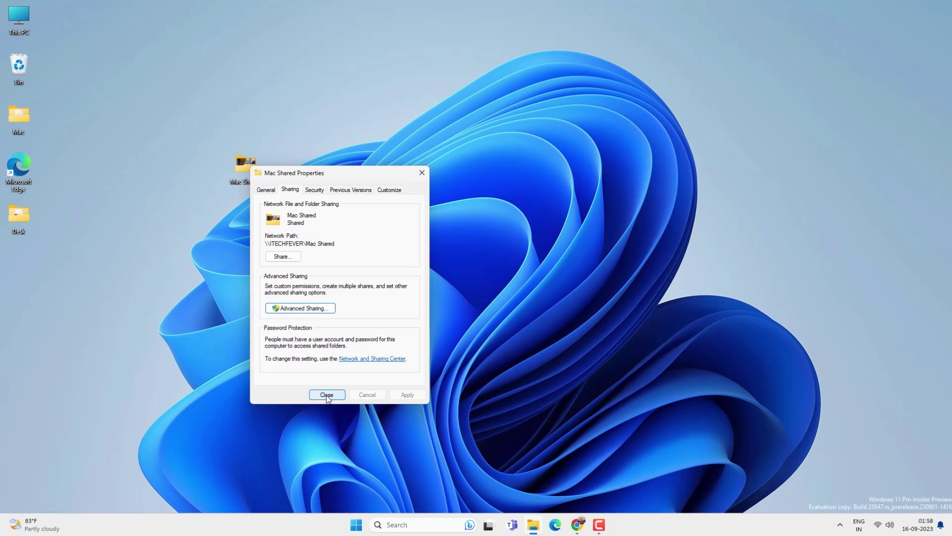
- Browse to Local Disk (C:) > Users > the profile folder and select Videos
click(418, 446)
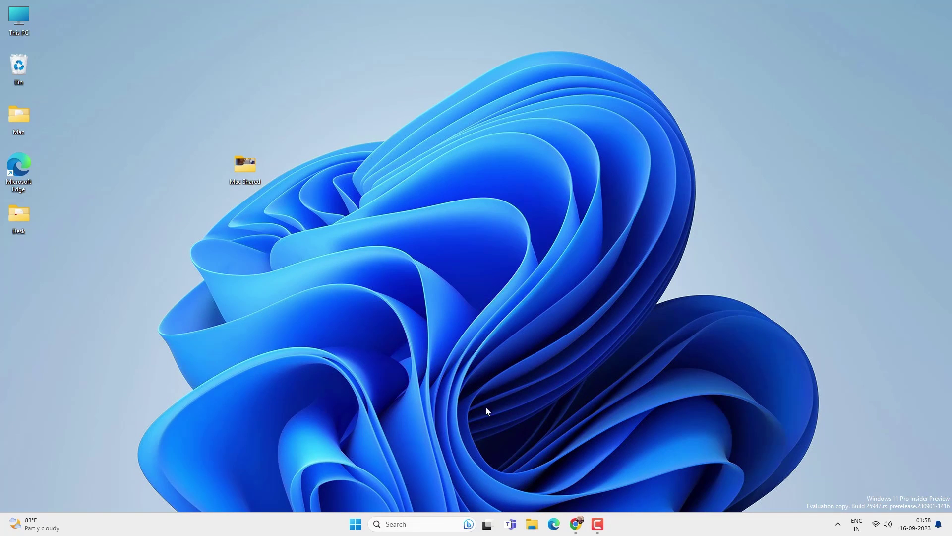
click(532, 522)
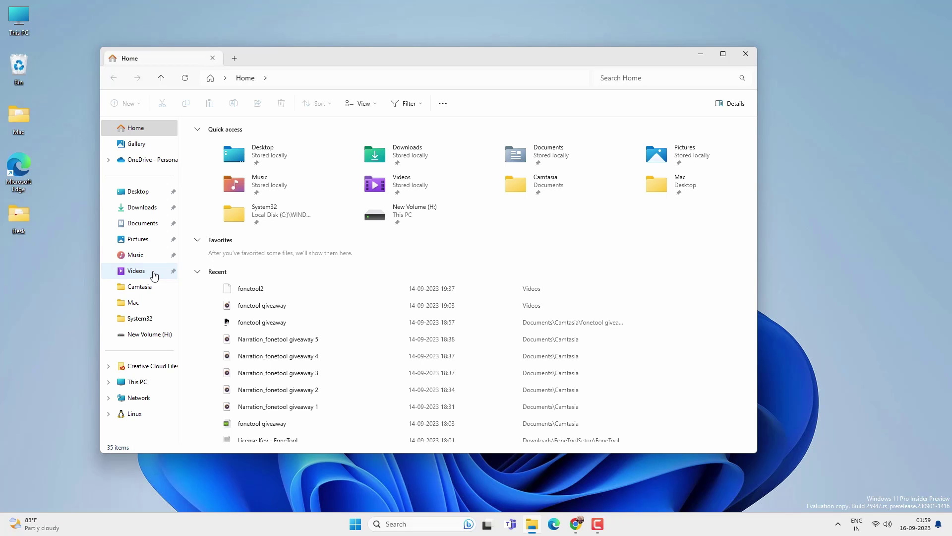
click(149, 383)
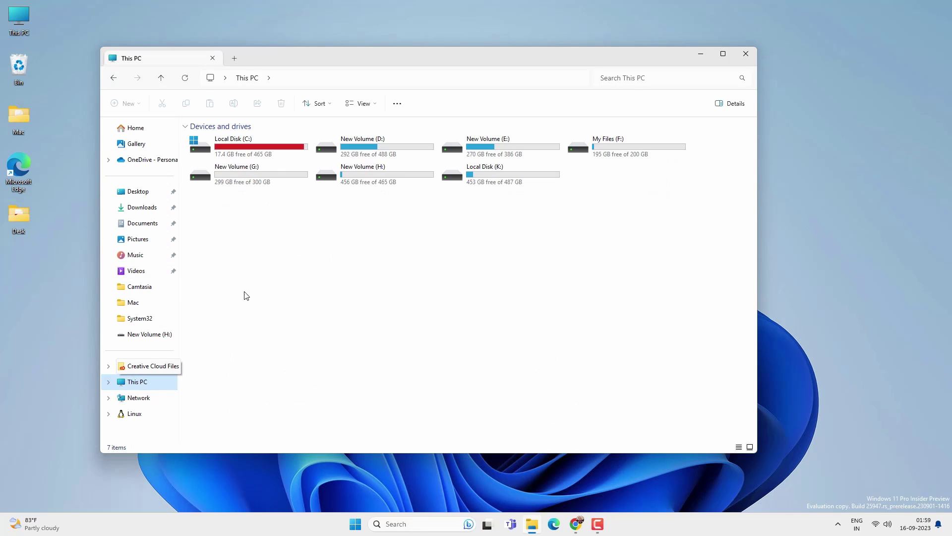
double_click(269, 160)
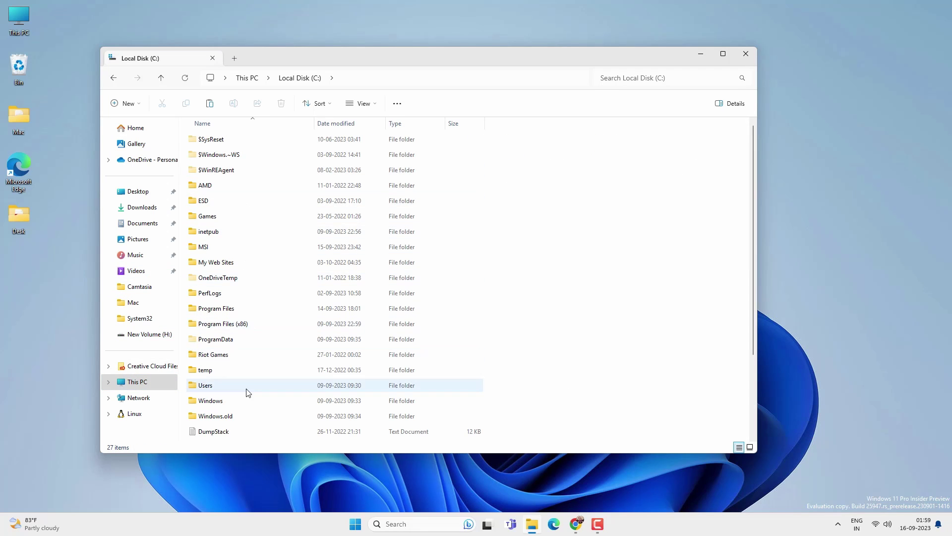
double_click(246, 390)
double_click(248, 157)
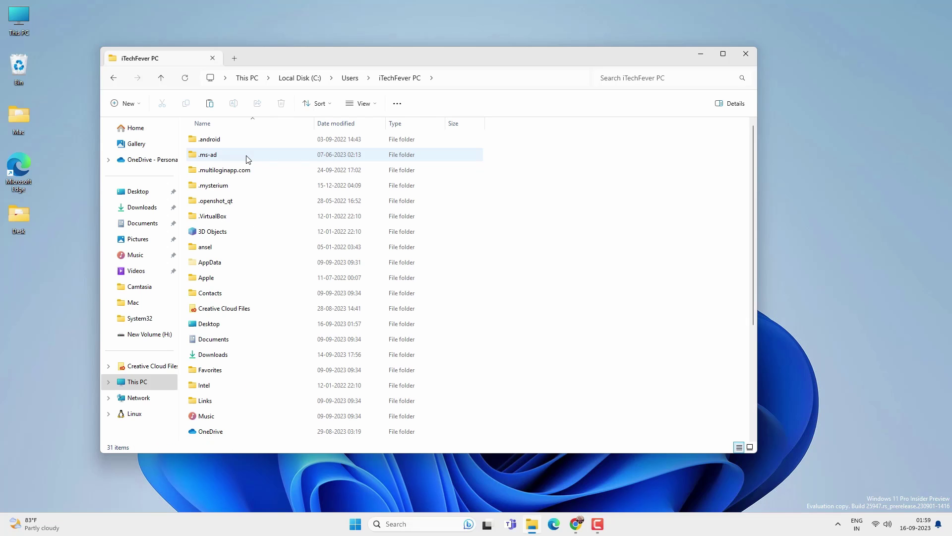
scroll(263, 314, down, 4)
click(221, 328)
- Share the Videos folder with Everyone given Full Control, then close its properties
right_click(246, 326)
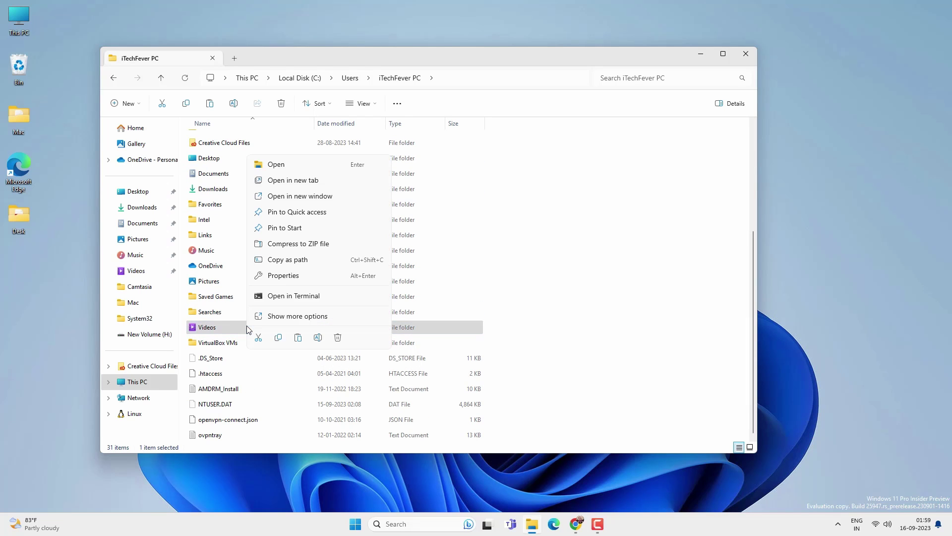
click(298, 276)
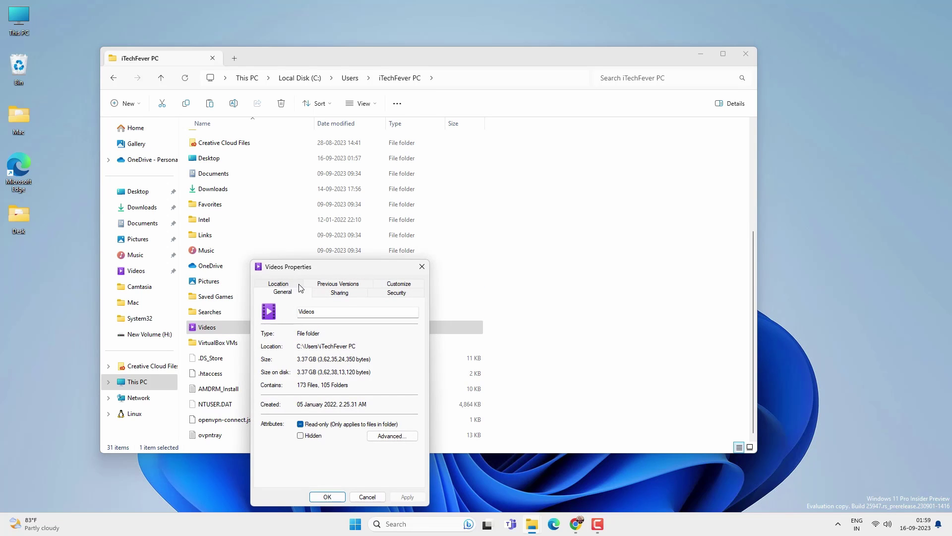
click(344, 298)
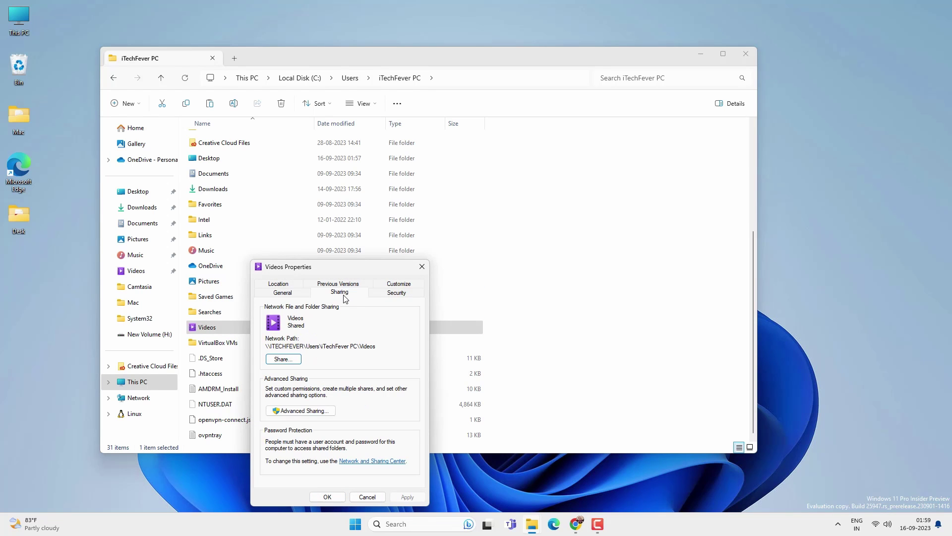
click(301, 411)
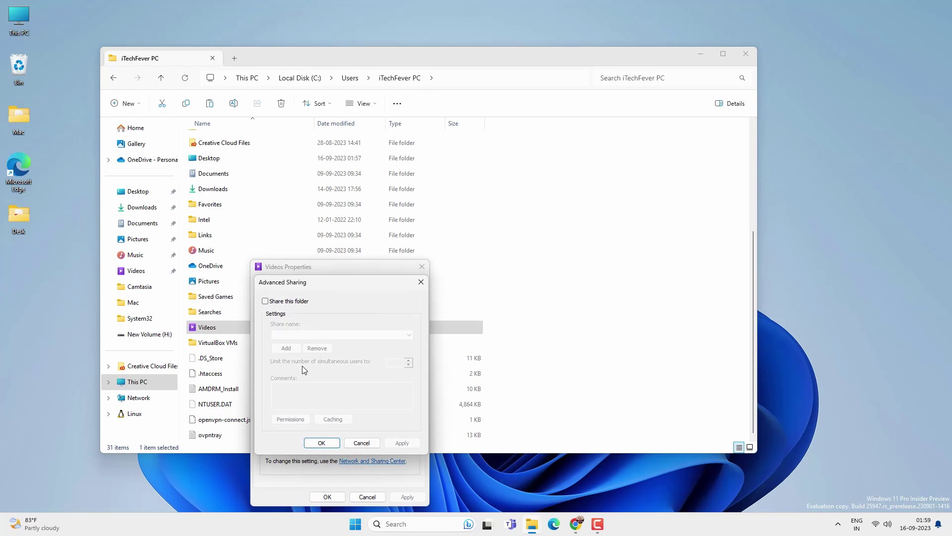
click(266, 301)
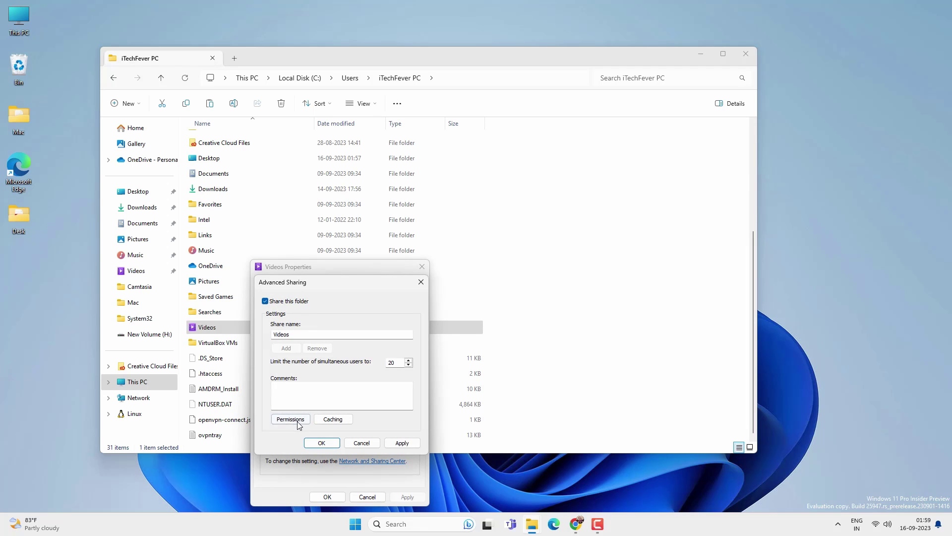
click(299, 421)
click(381, 410)
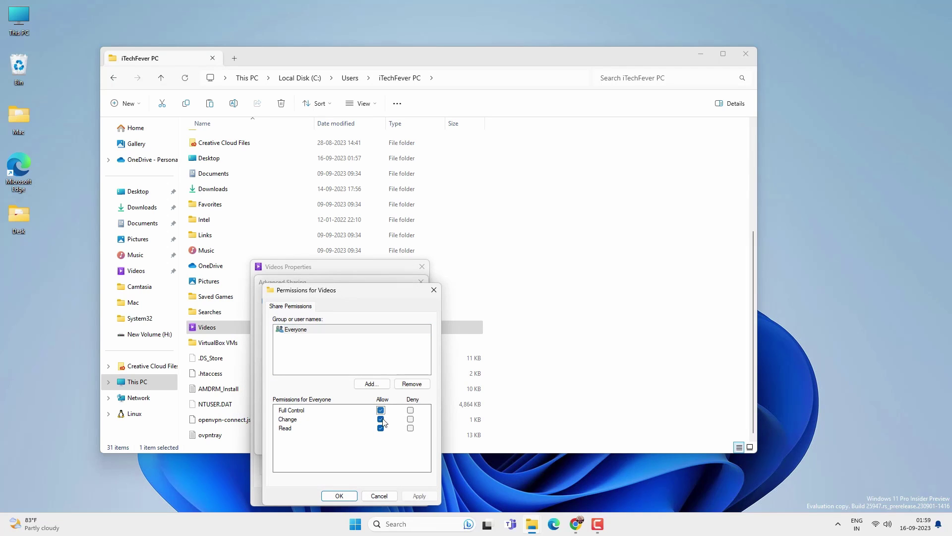
click(430, 497)
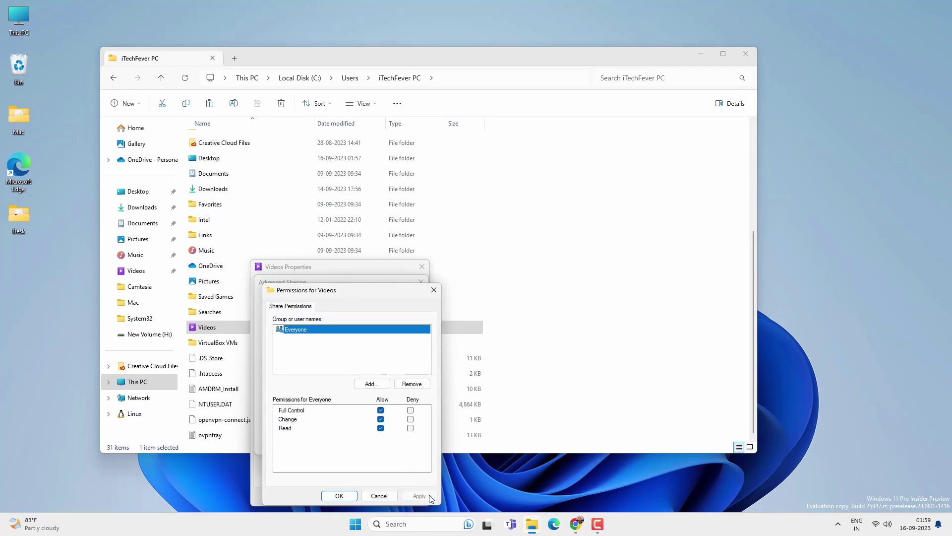
click(339, 496)
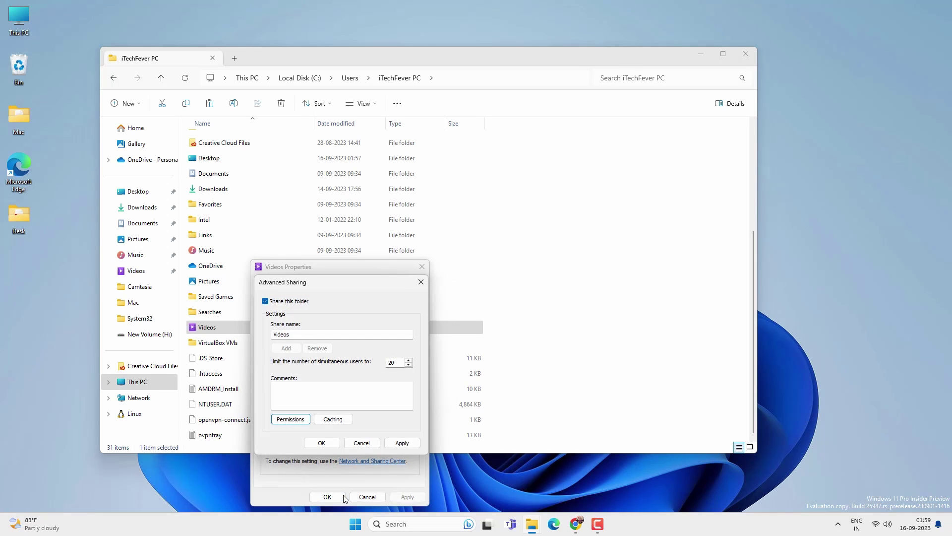
click(402, 443)
click(329, 443)
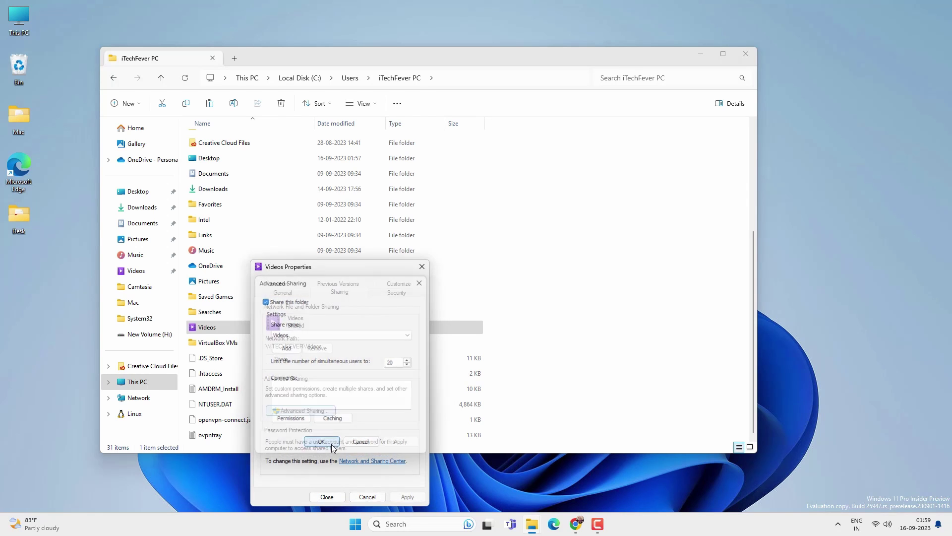
click(328, 497)
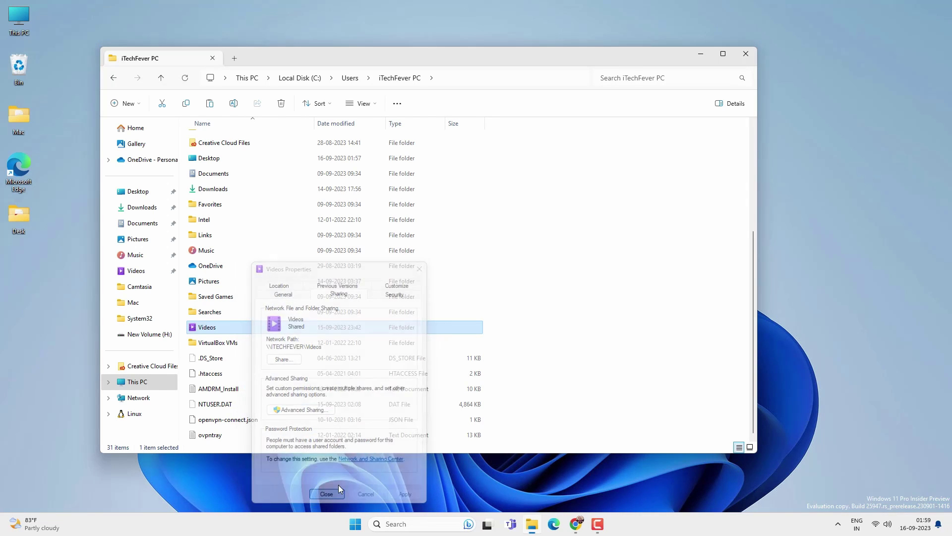
- Search for 'cmd' and run Command Prompt as administrator
click(751, 59)
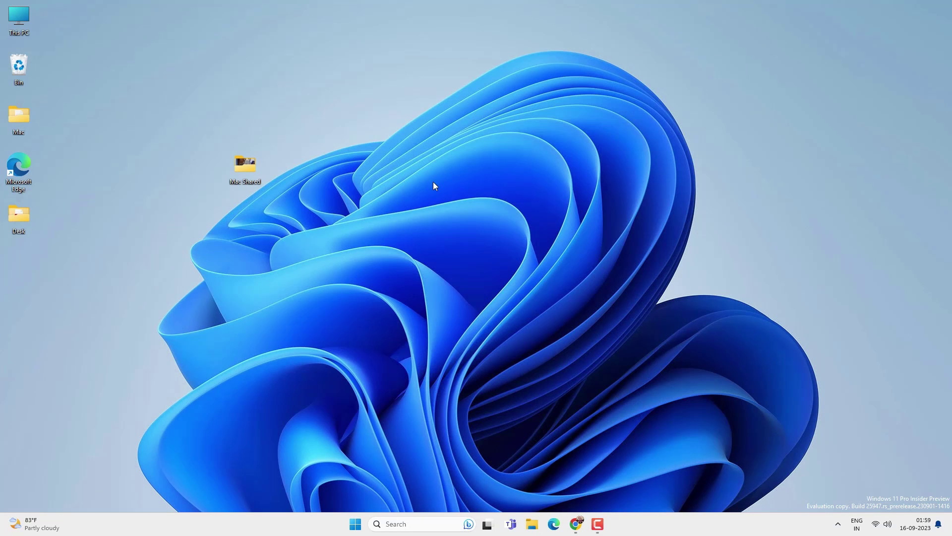
click(416, 523)
text(cmd)
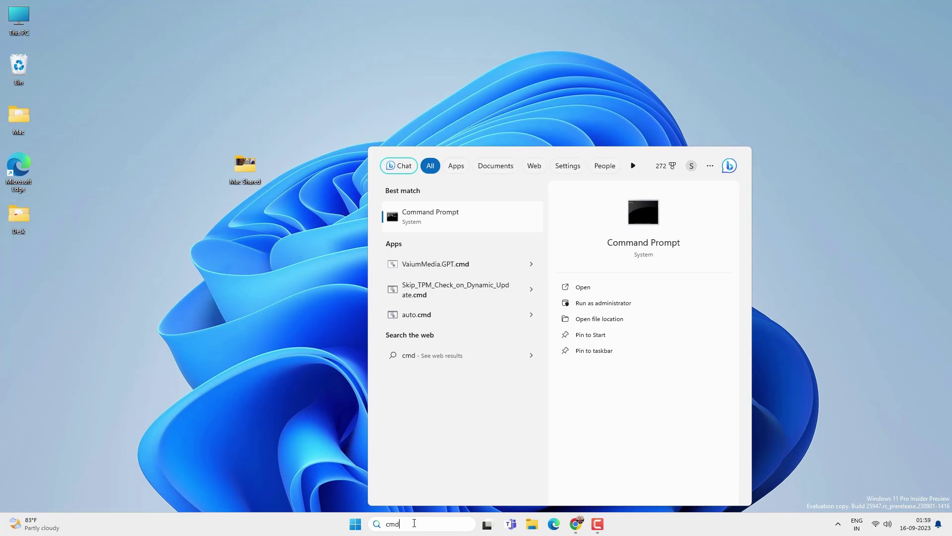
click(601, 303)
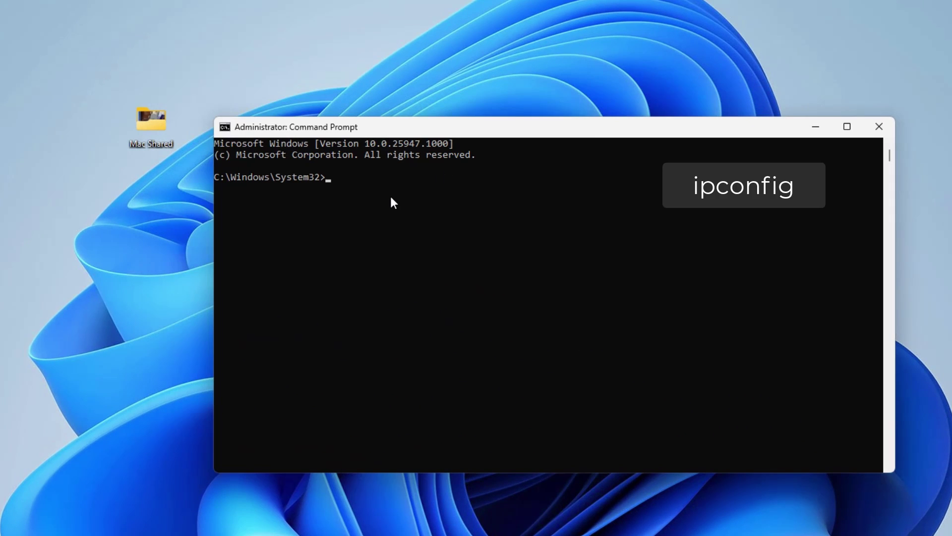
- Run ipconfig and highlight the Wi-Fi adapter's IPv4 address 192.168.29.20
text(ipconfig)
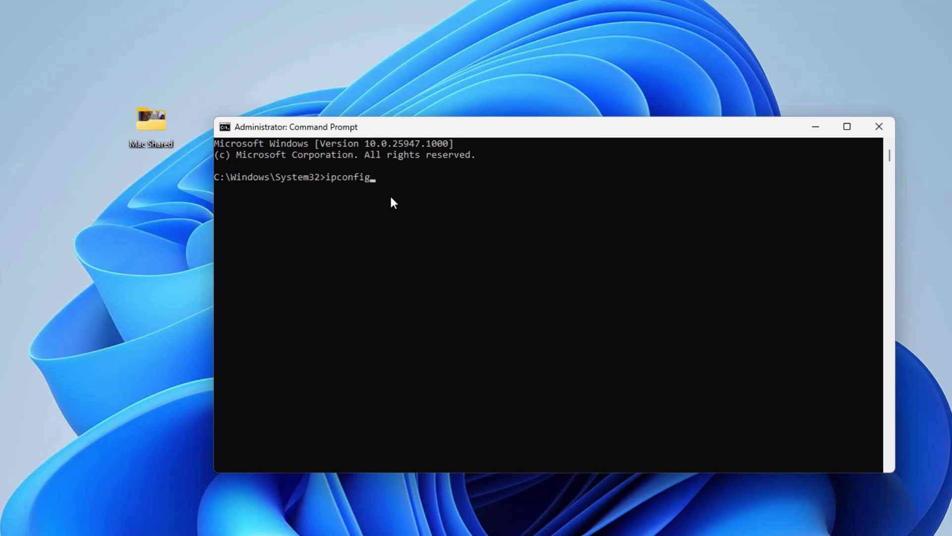
key(Return)
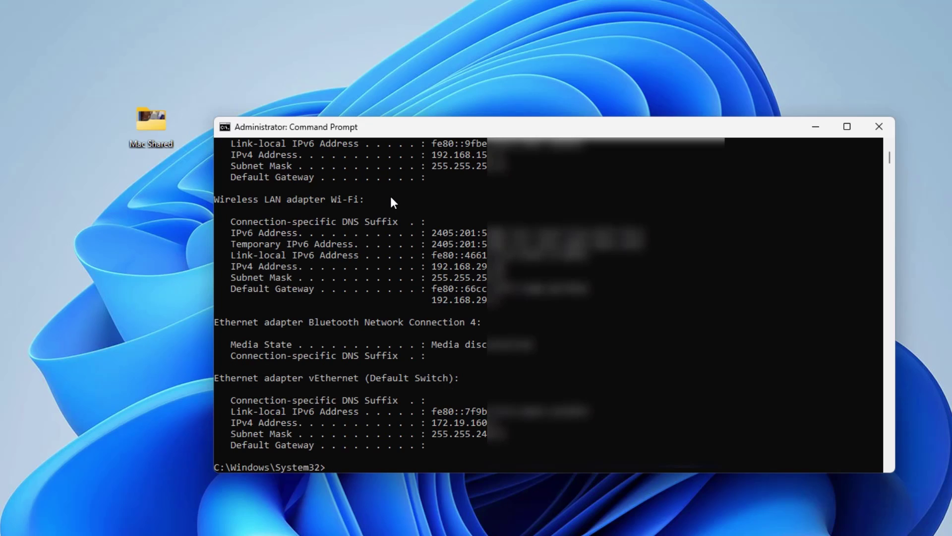
scroll(403, 195, up, 11)
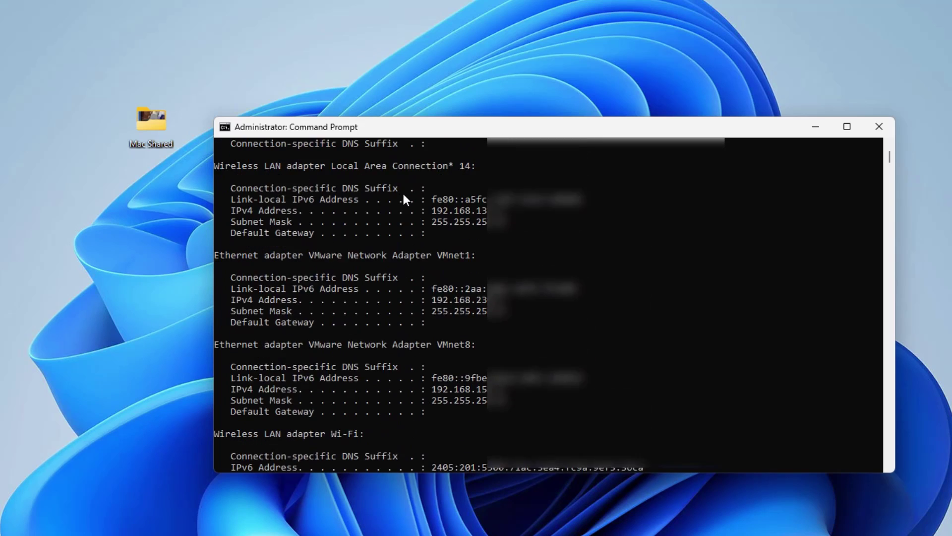
scroll(410, 187, up, 5)
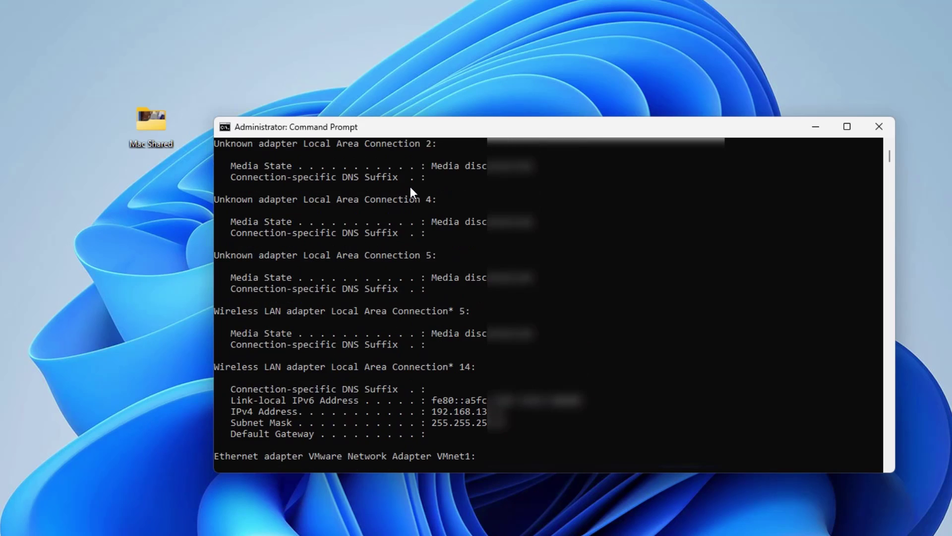
scroll(355, 201, down, 18)
scroll(355, 204, up, 2)
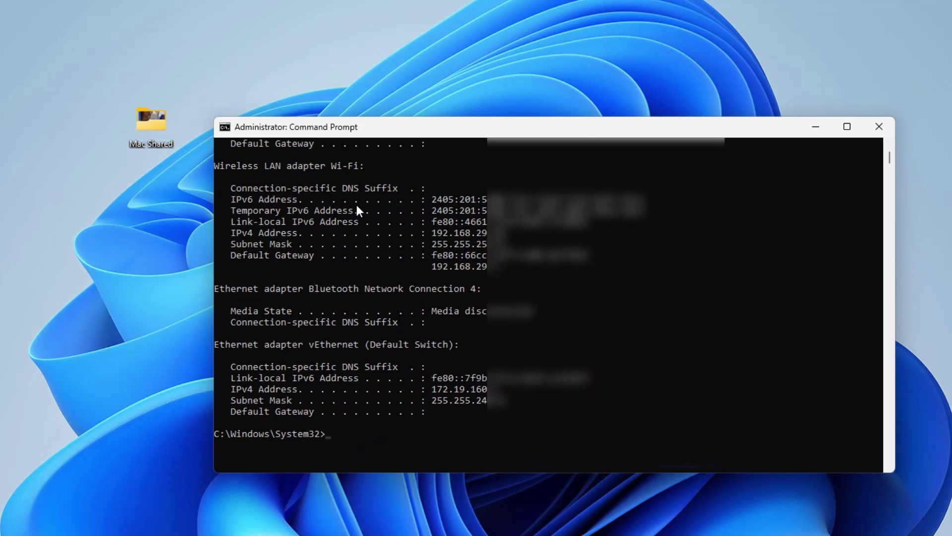
drag(386, 203, 212, 200)
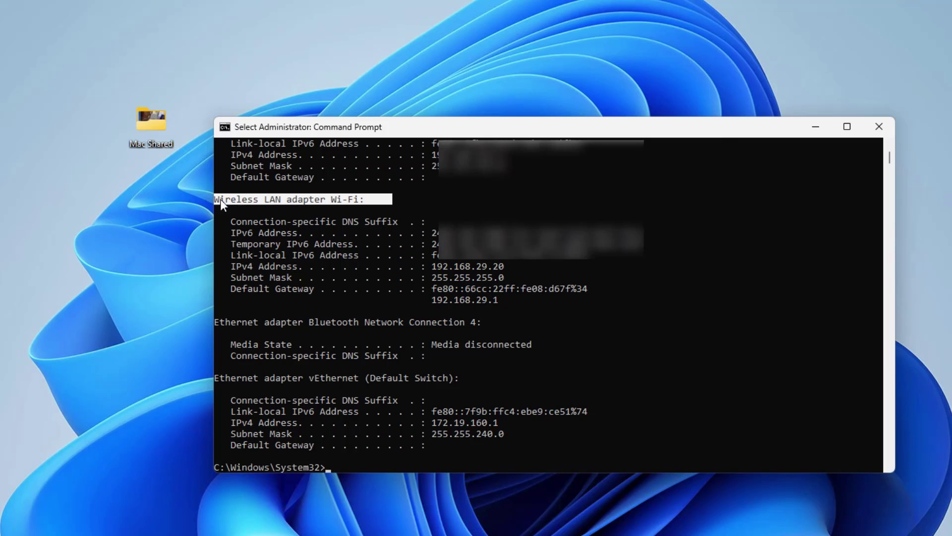
click(429, 191)
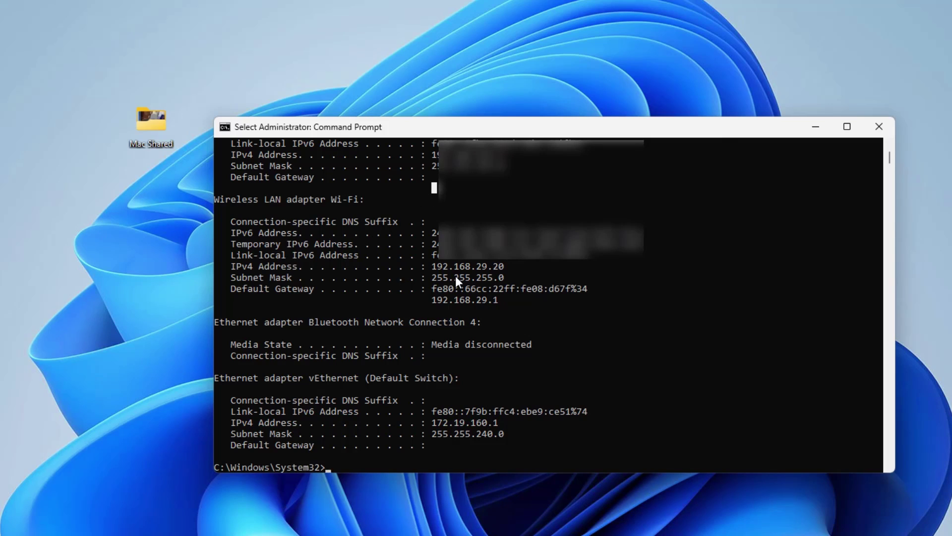
drag(514, 264, 479, 265)
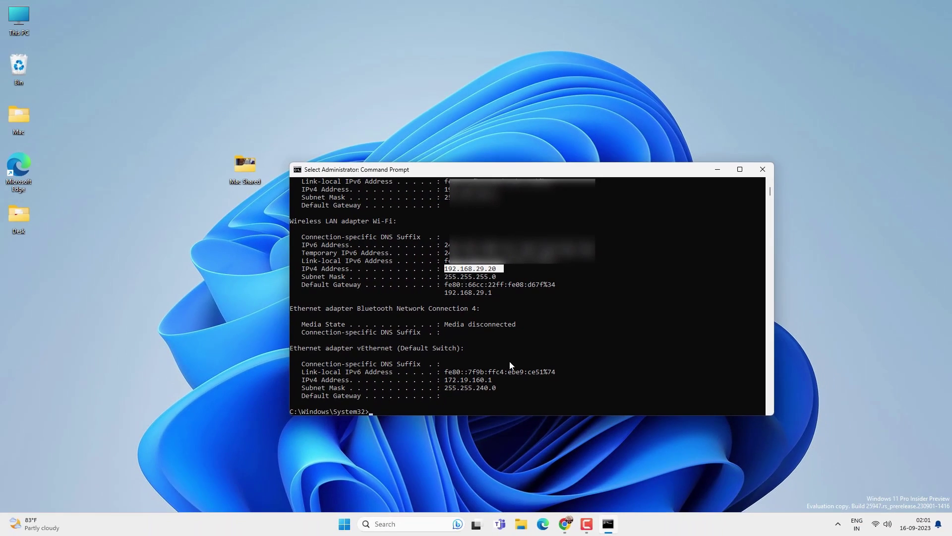
click(345, 524)
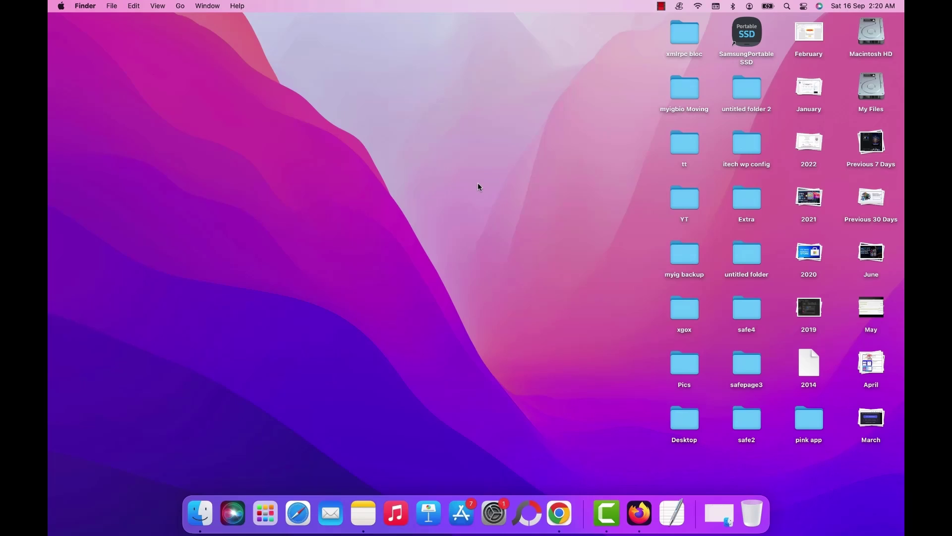
- Check the Mac's Wi-Fi, then open Finder's Connect to Server dialog with smb://192.168.29.20
click(697, 6)
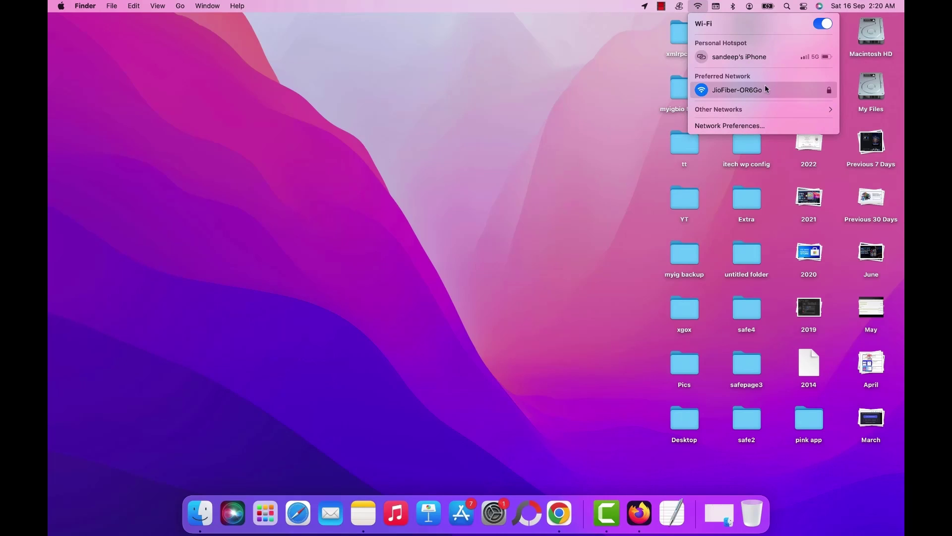
click(453, 142)
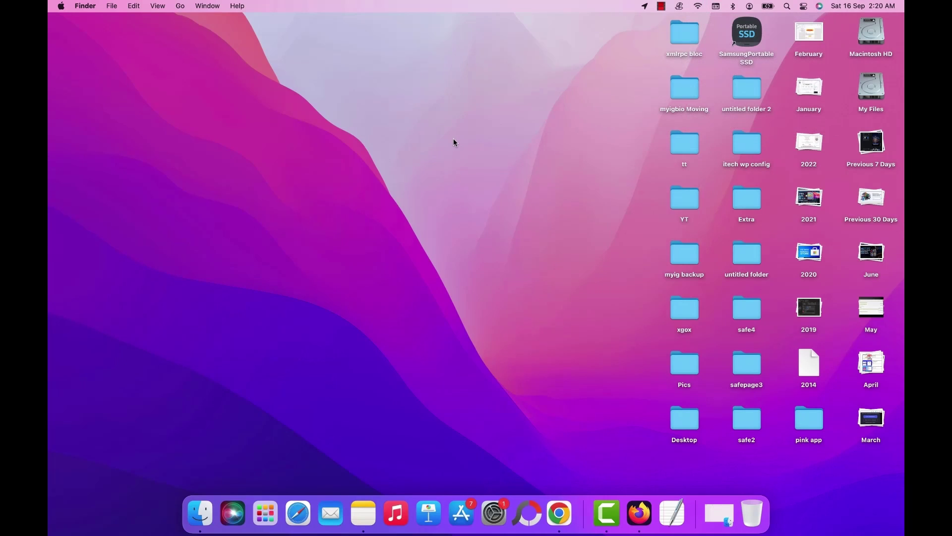
click(199, 517)
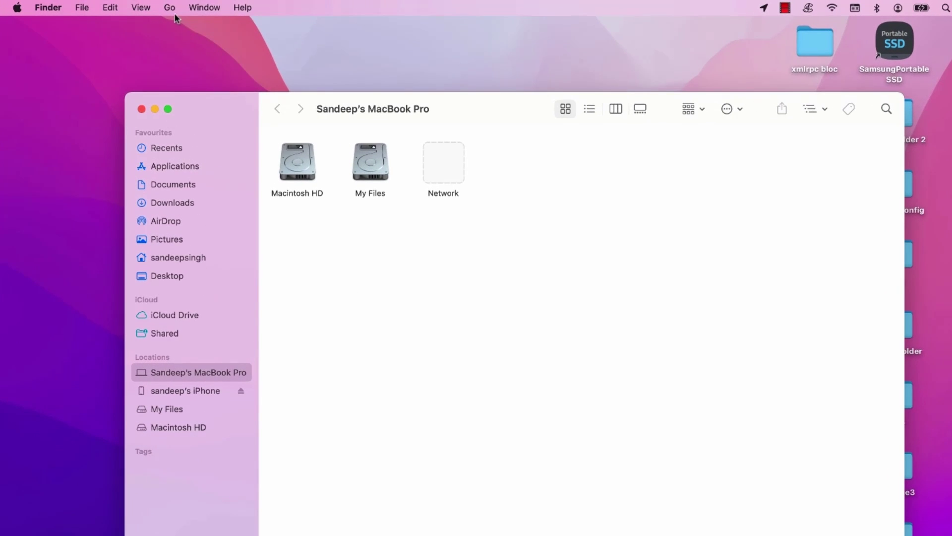
click(170, 8)
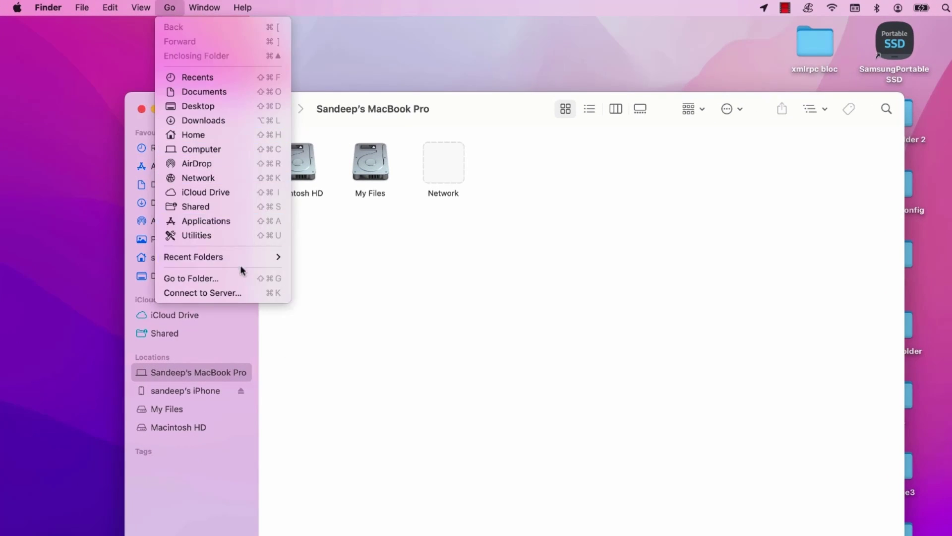
click(248, 293)
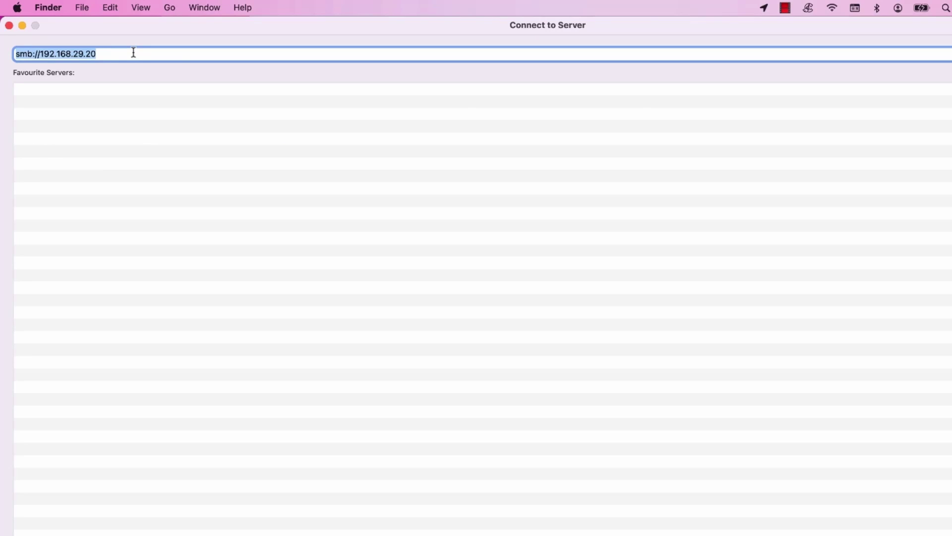
key(BackSpace)
text(smb)
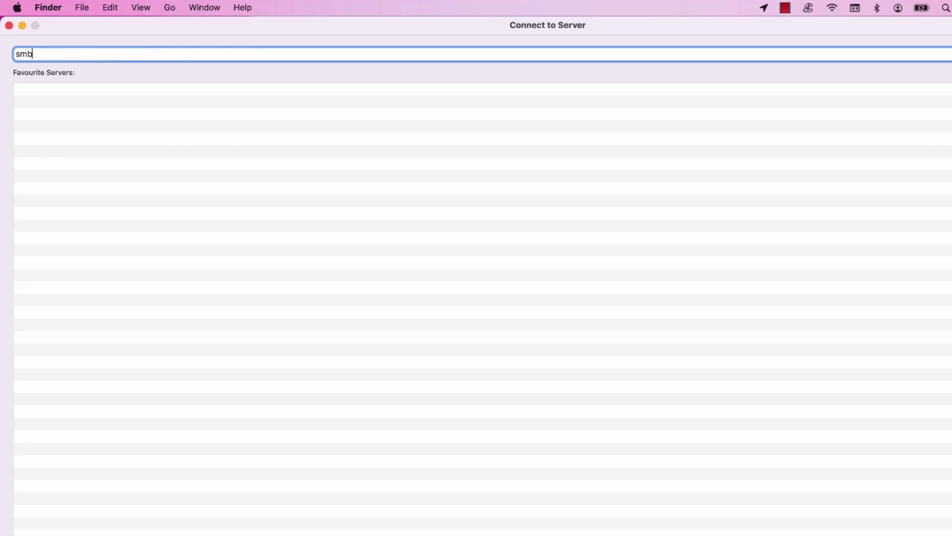
text(://1)
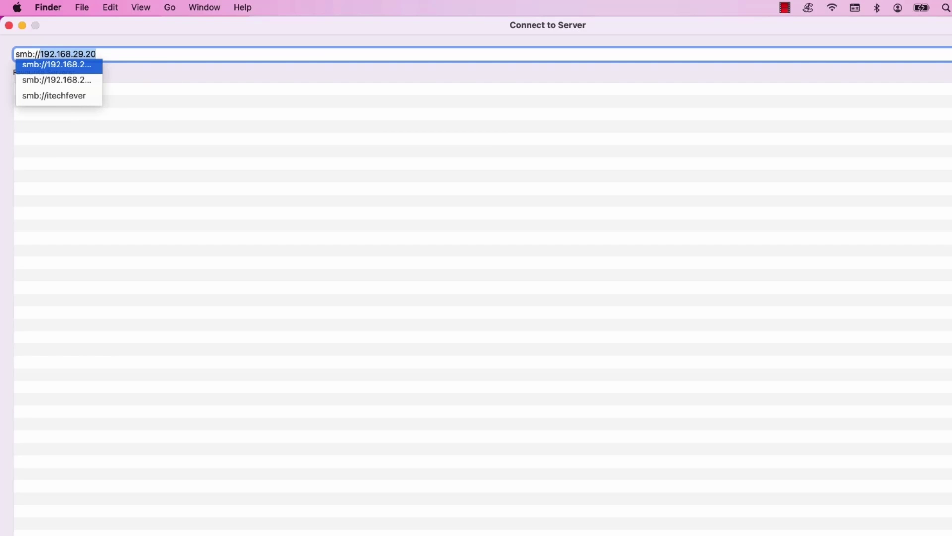
key(Return)
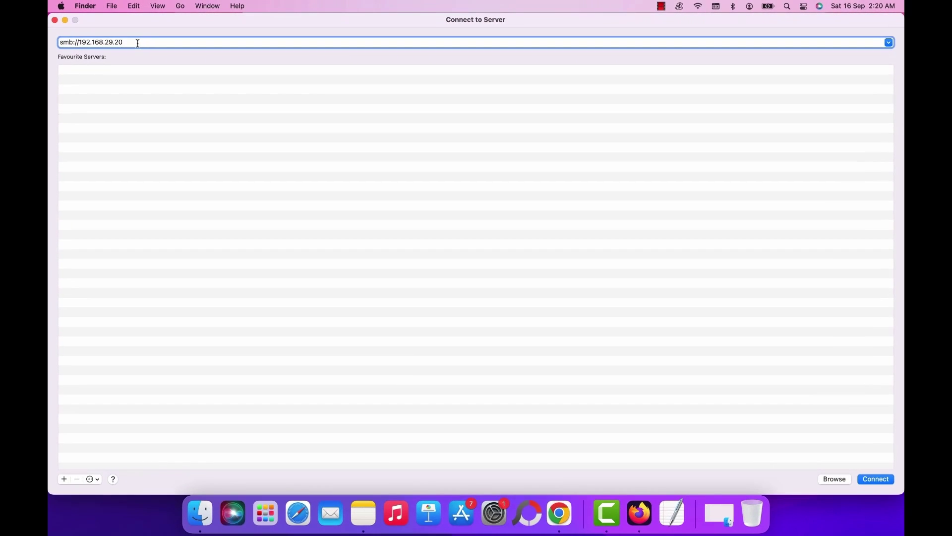
- Sign in to 192.168.29.20 with the PC account name and password, remembering the password in the keychain
click(876, 479)
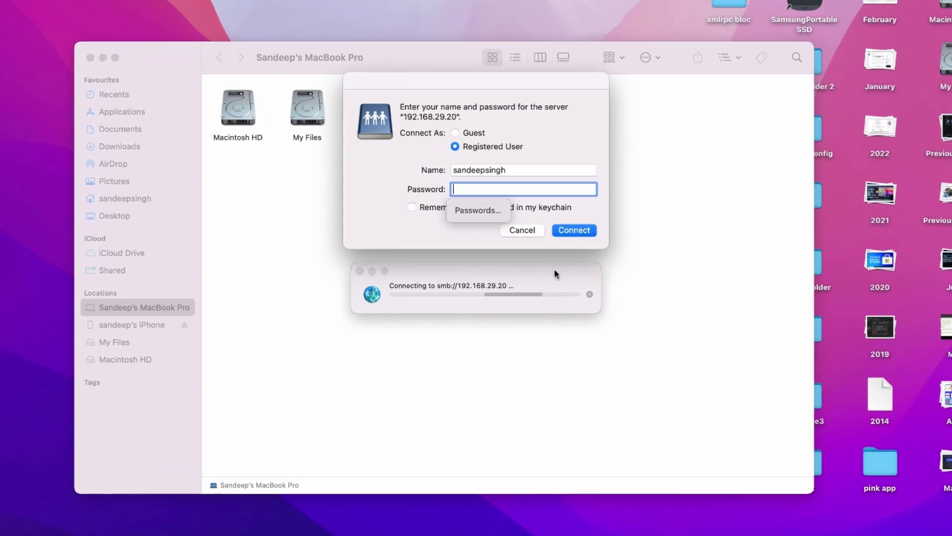
click(517, 171)
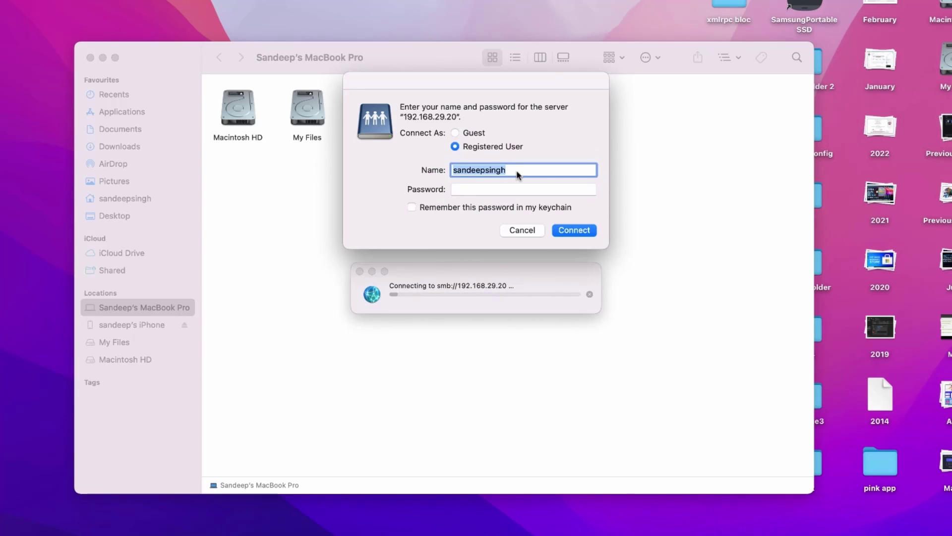
key(BackSpace)
key(BackSpace)
key(BackSpace)
key(BackSpace)
key(BackSpace)
key(BackSpace)
key(BackSpace)
key(BackSpace)
key(BackSpace)
key(BackSpace)
key(BackSpace)
key(BackSpace)
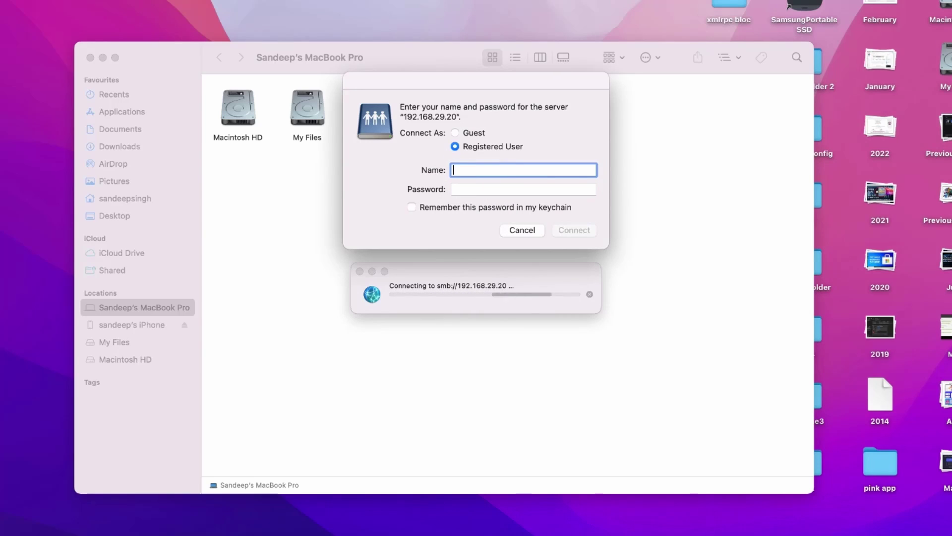
text(iTech)
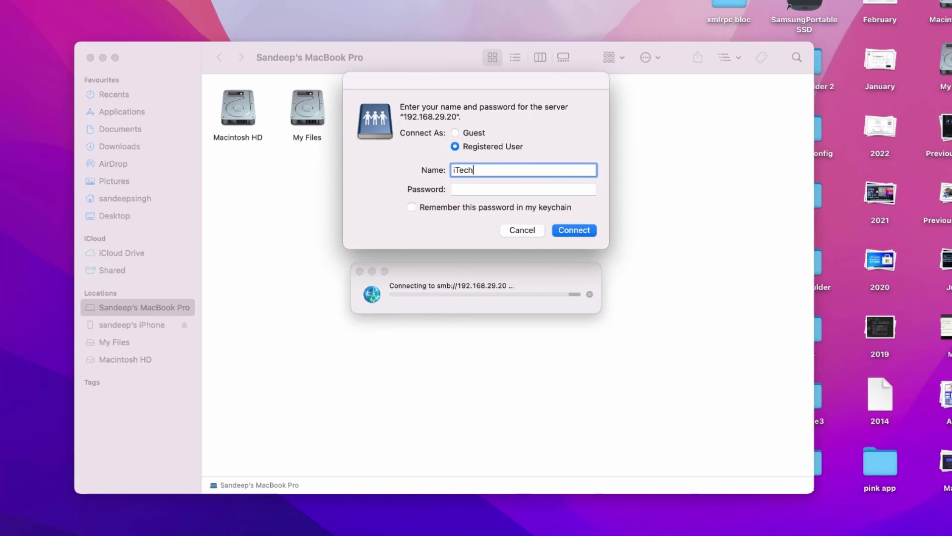
text(Fever PC)
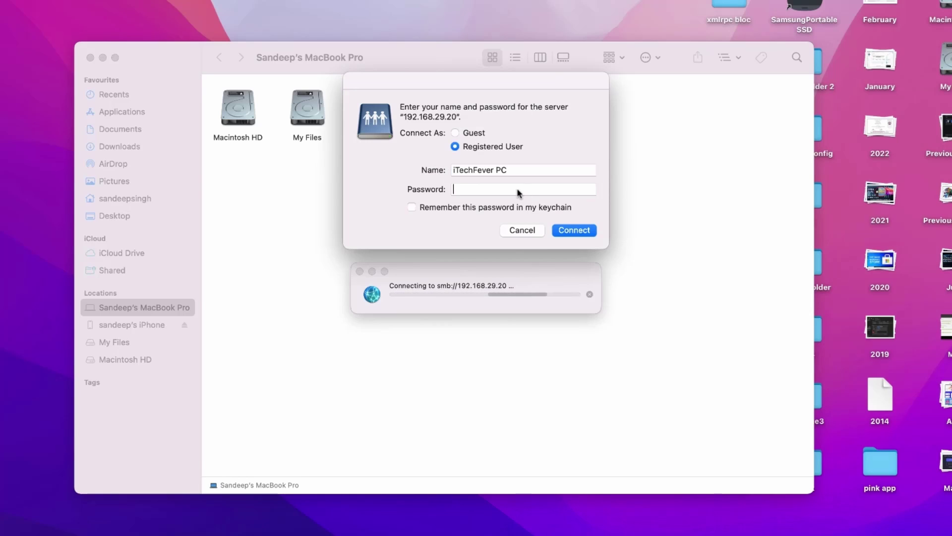
click(511, 189)
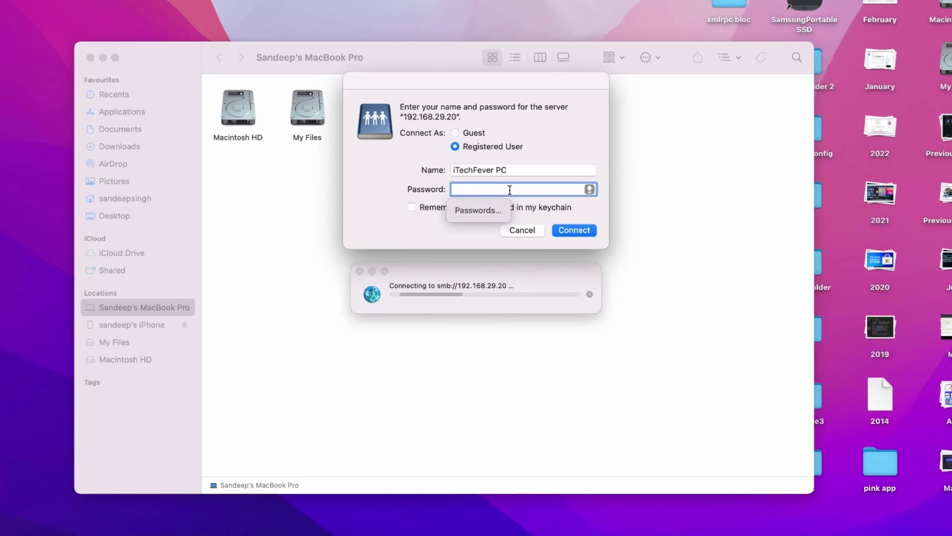
text(p)
text(••••••••••)
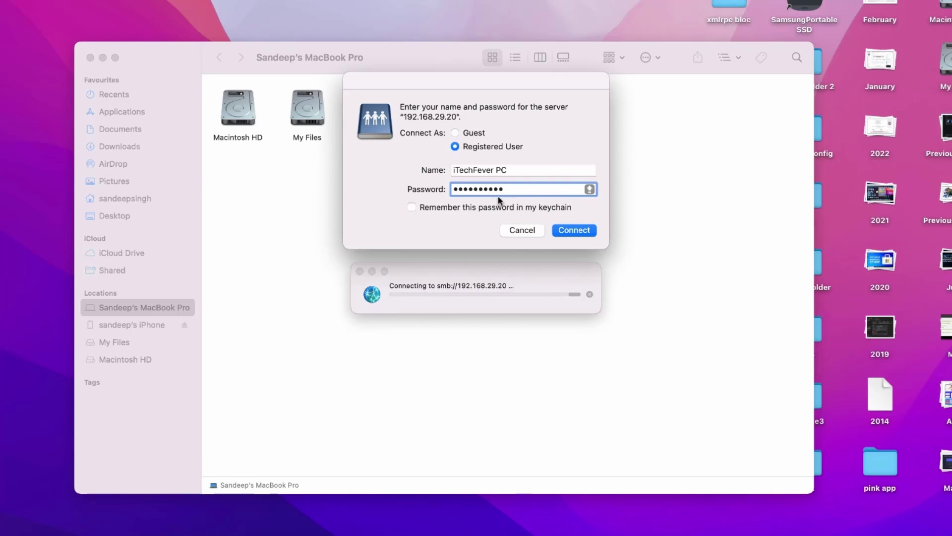
click(412, 207)
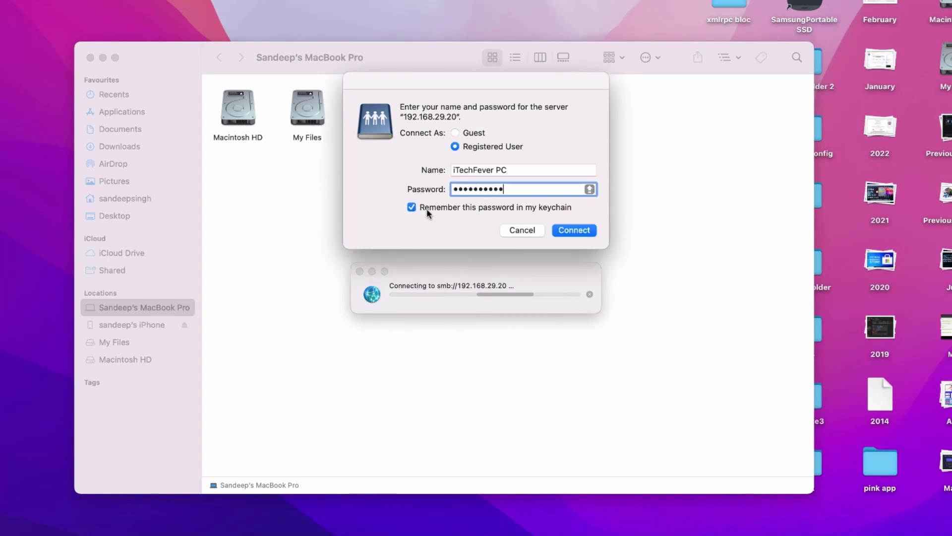
click(570, 232)
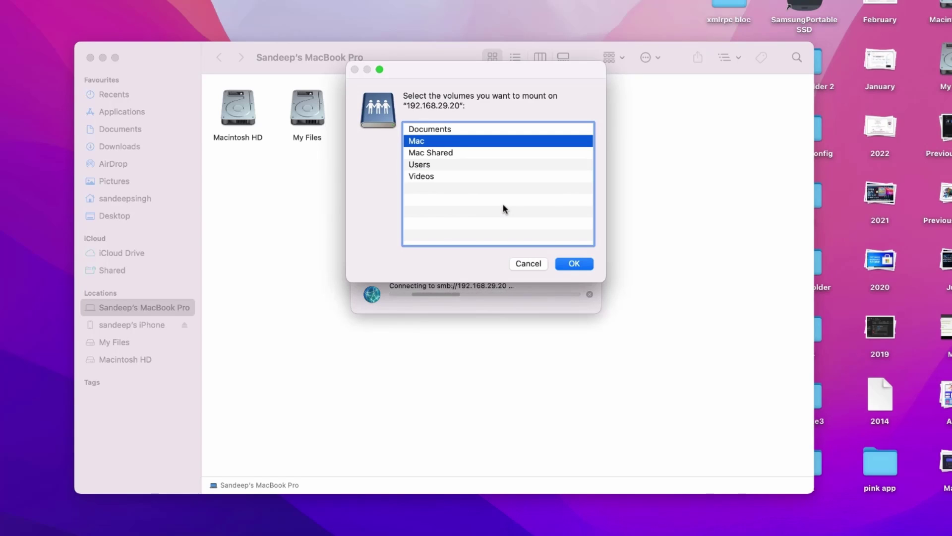
- Mount the Mac Shared volume from 192.168.29.20 and open it to view its files
click(446, 154)
click(438, 179)
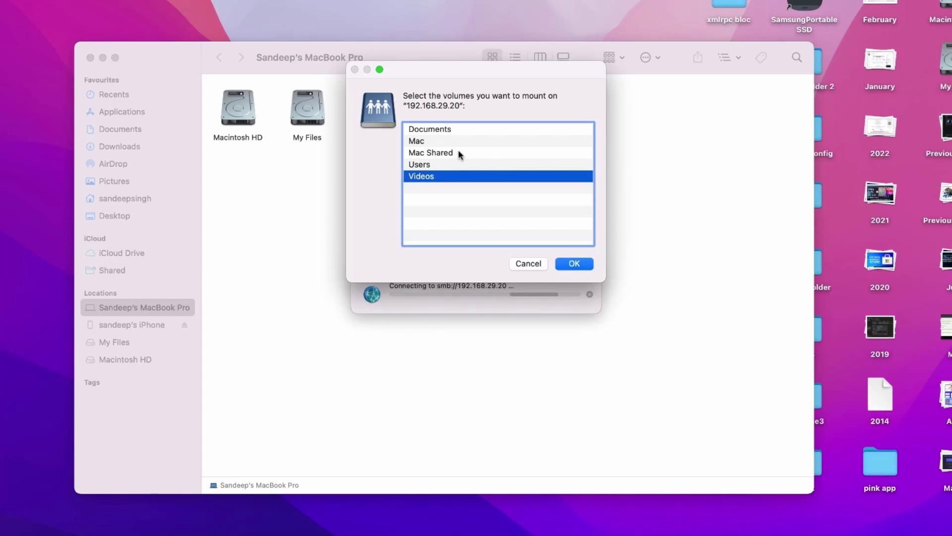
click(446, 154)
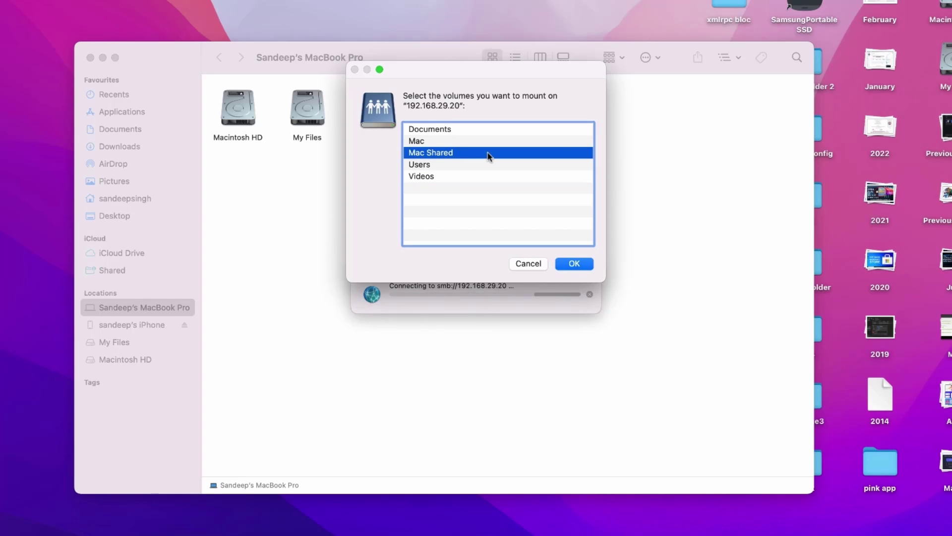
click(565, 262)
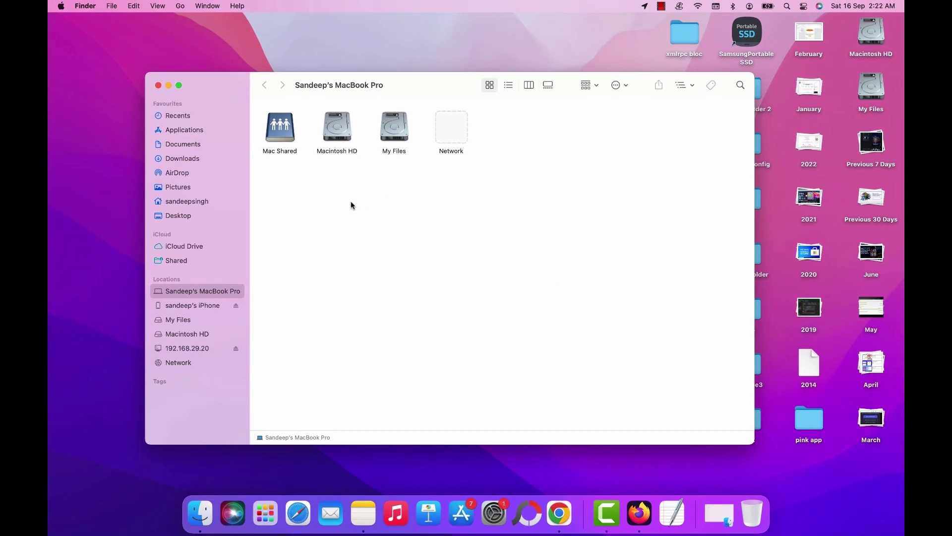
double_click(280, 130)
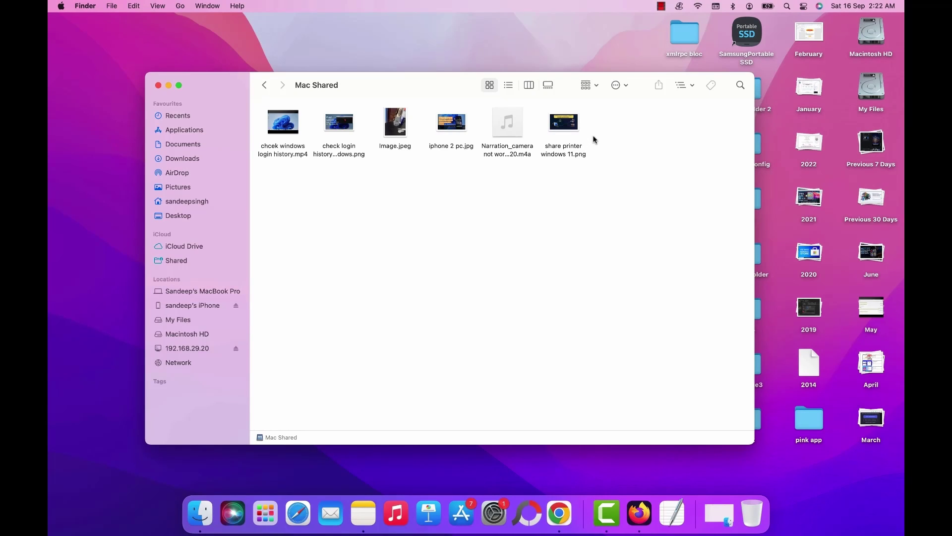
- Copy share printer windows 11.png from the Mac Shared volume
click(566, 127)
right_click(566, 127)
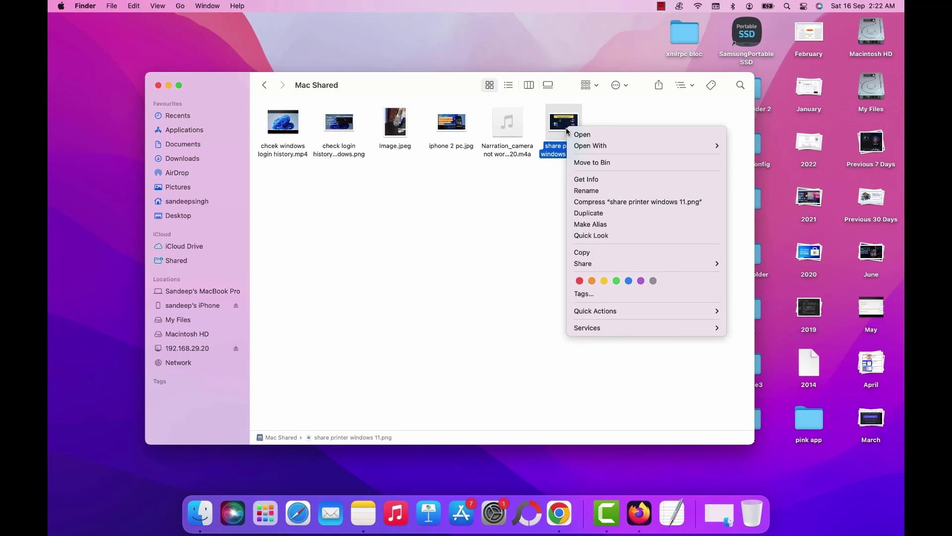
click(591, 254)
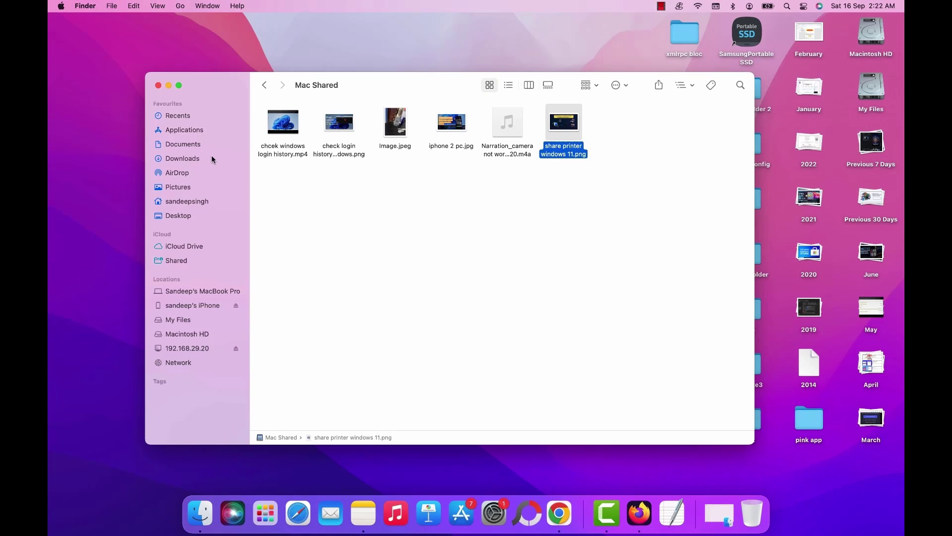
- AirDrop share printer windows 11.png to the iPhone and close the sharing sheet
right_click(559, 124)
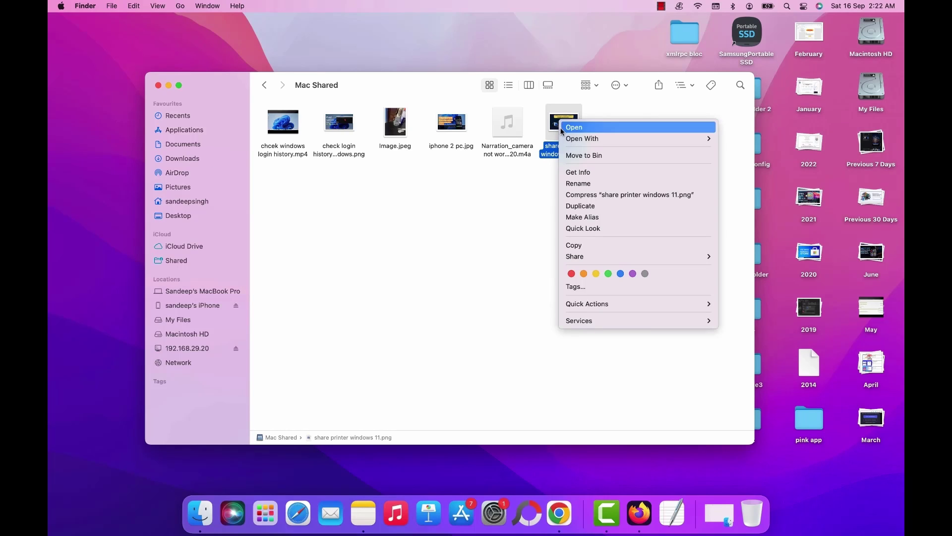
mouse_move(609, 256)
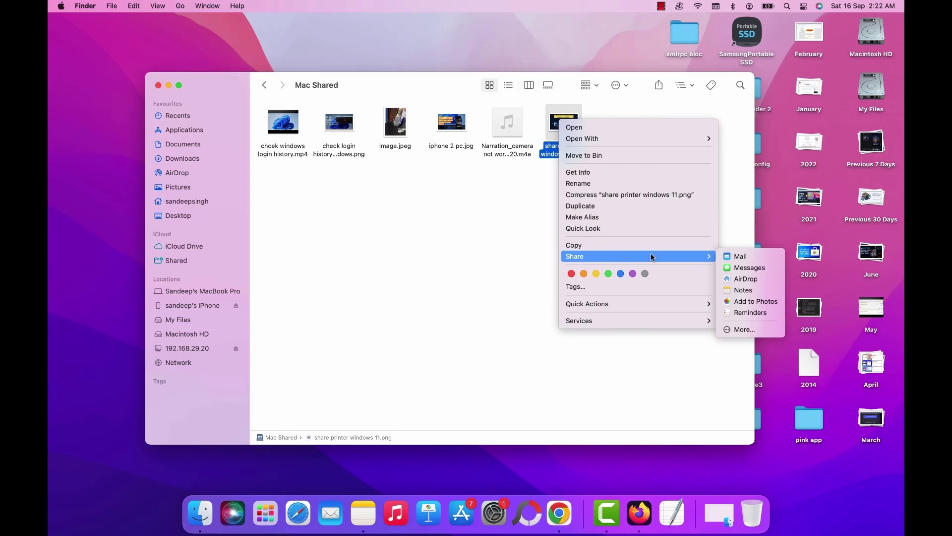
click(742, 280)
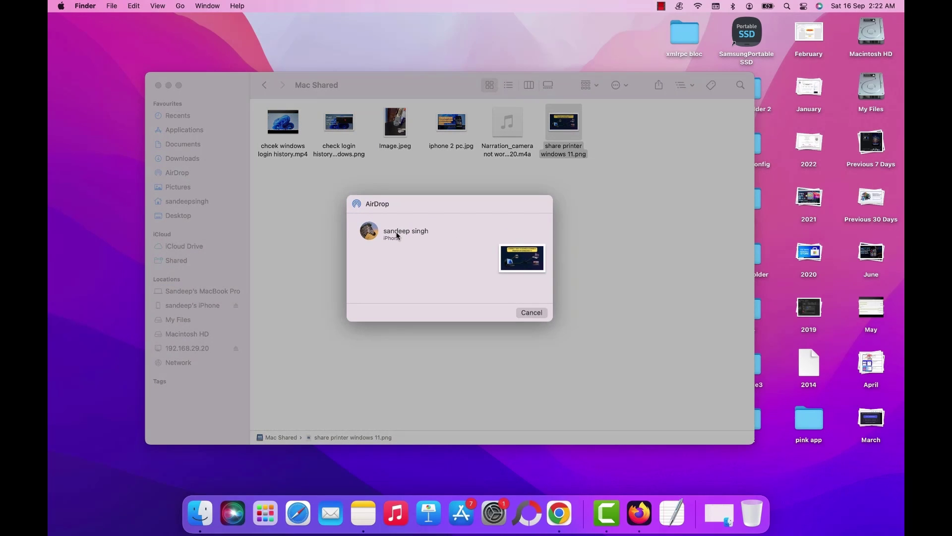
click(396, 235)
click(395, 237)
click(535, 313)
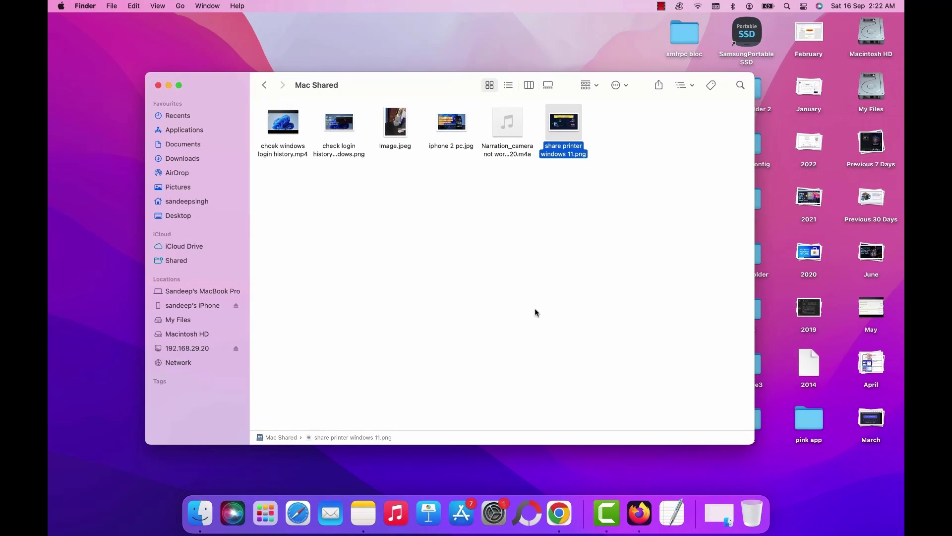
- Copy image3.png and proposal pri from the Mac's Documents folder
click(183, 144)
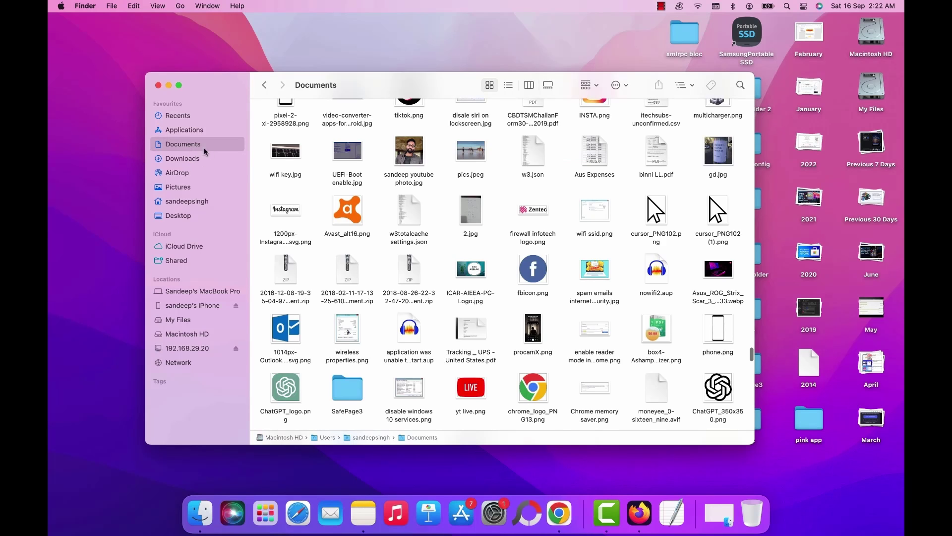
scroll(278, 198, down, 5)
click(330, 137)
super+click(285, 130)
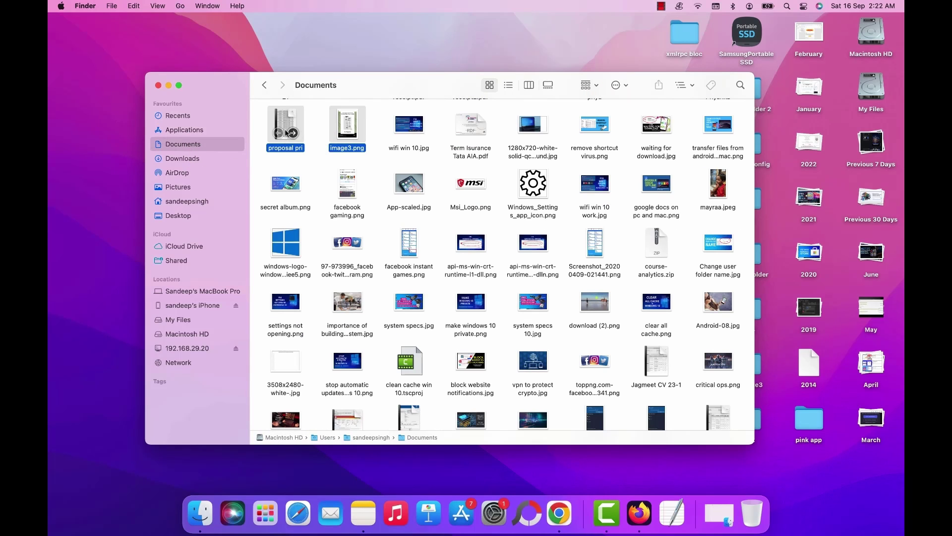
right_click(286, 130)
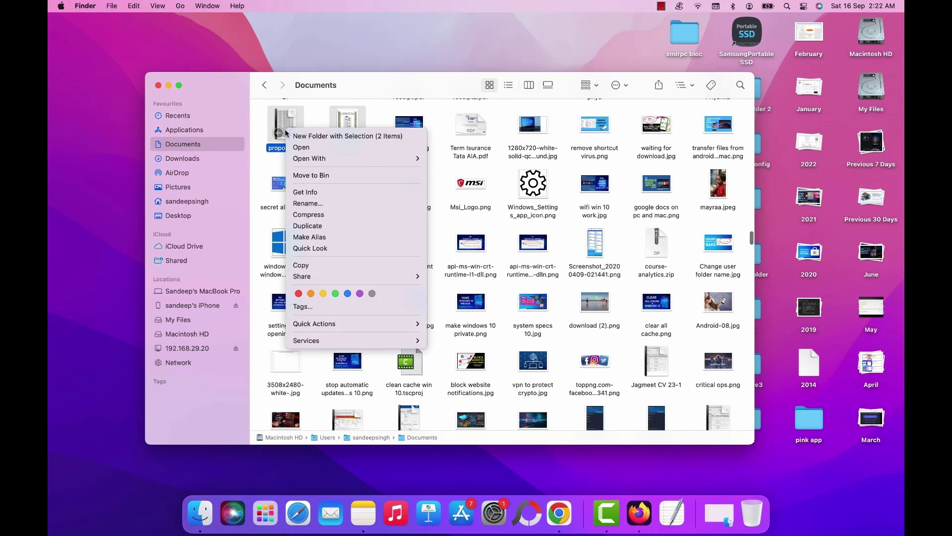
click(320, 266)
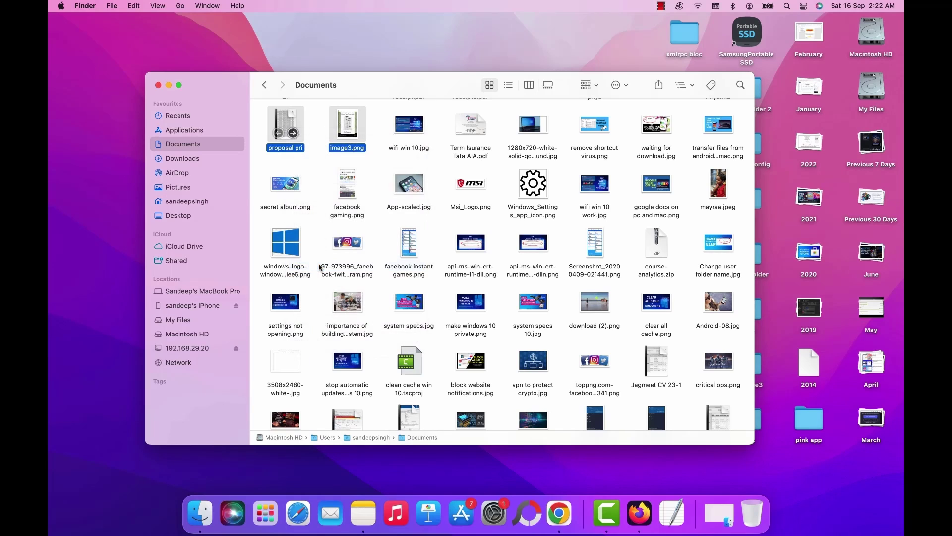
- Paste the two files into Mac Shared, then switch over to the Windows PC
click(264, 88)
right_click(415, 186)
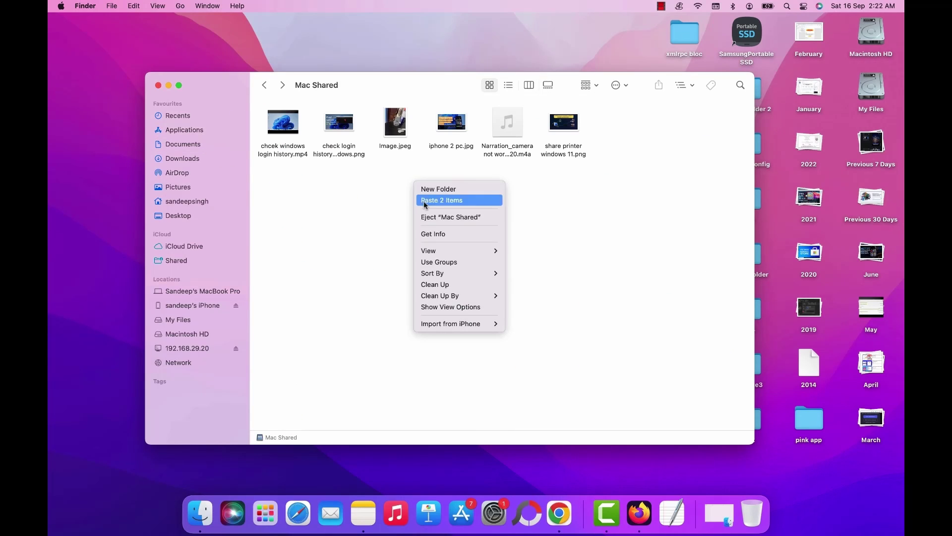
click(433, 204)
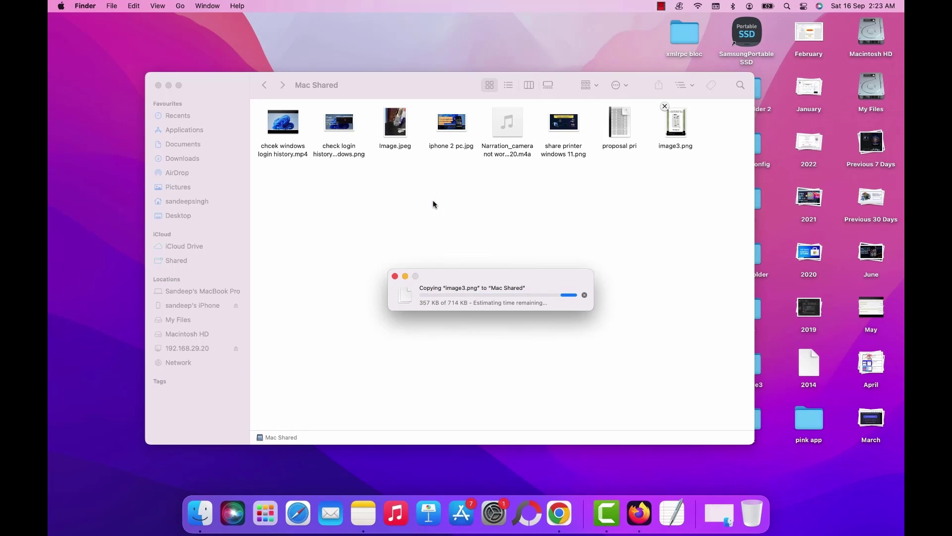
key(ctrl+Right)
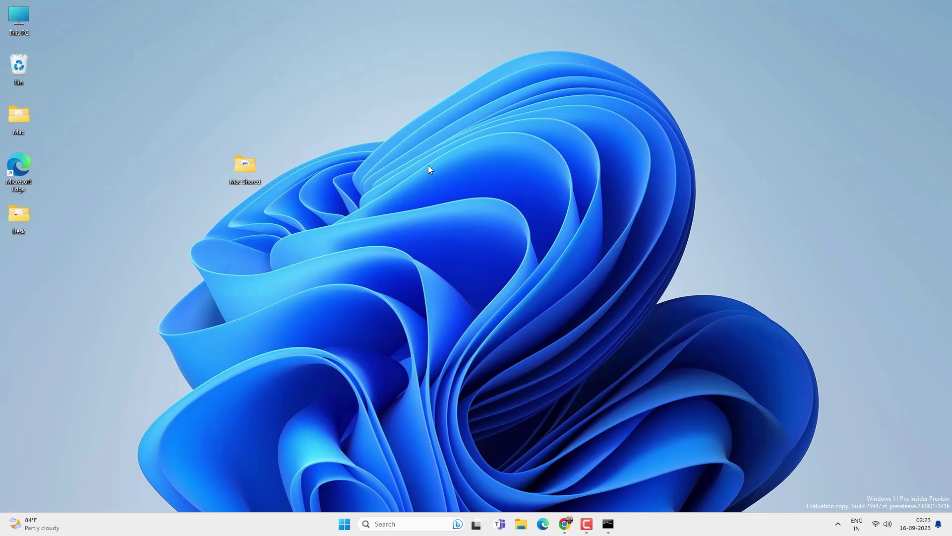
- Open the PC's Mac Shared folder and check that proposal pri and image3 are listed
double_click(252, 170)
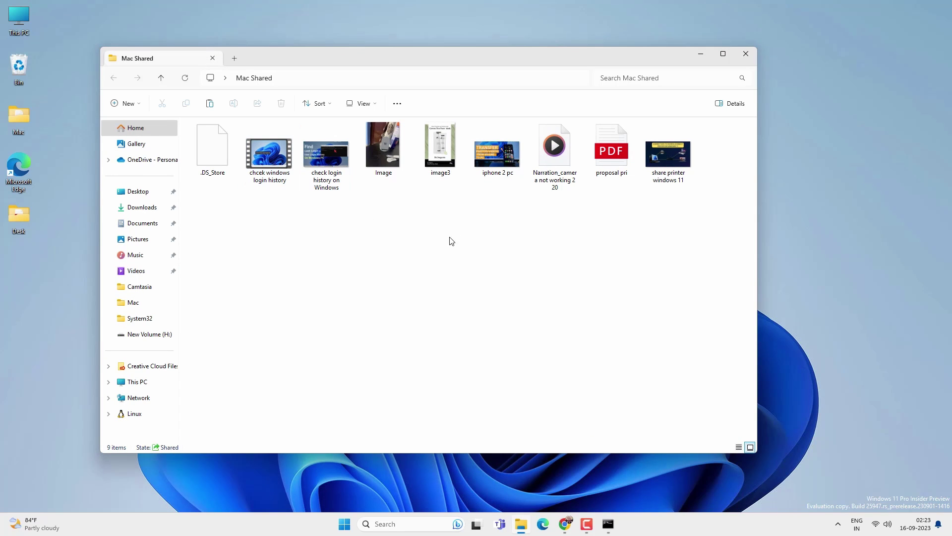
click(610, 163)
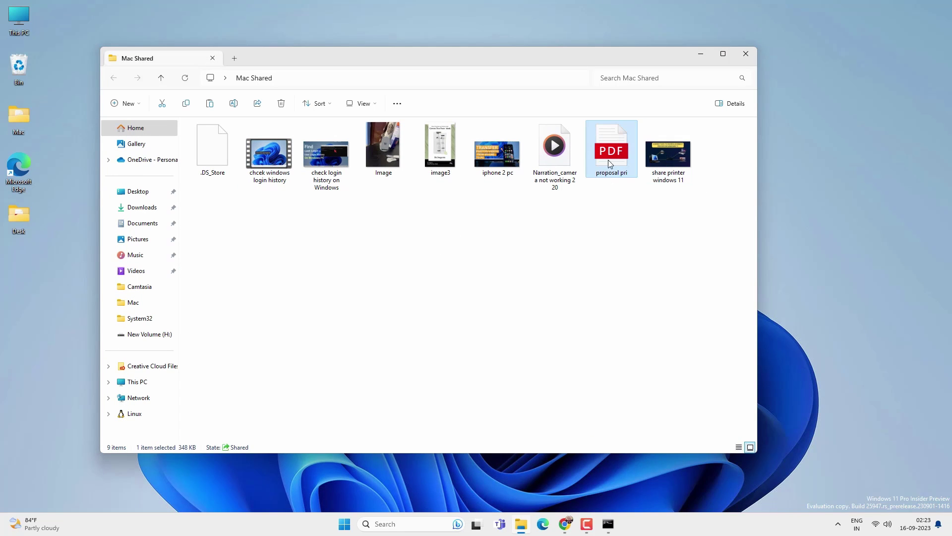
right_click(603, 149)
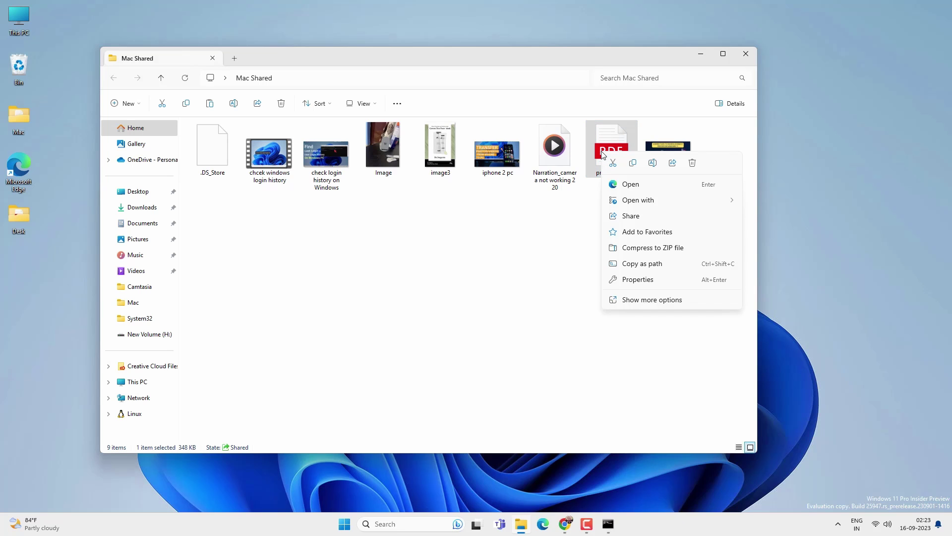
click(570, 230)
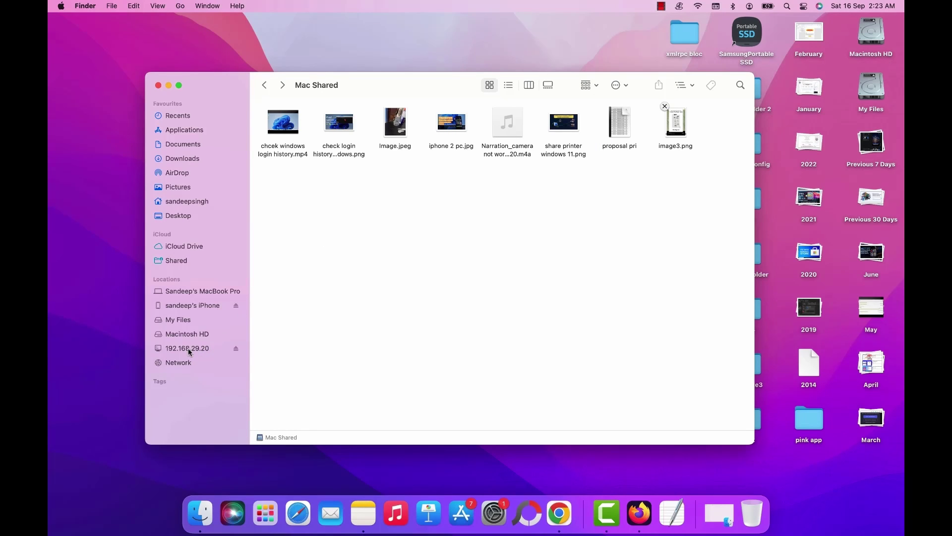
- Open the 192.168.29.20 computer from Finder's Network view to list its shares
click(188, 351)
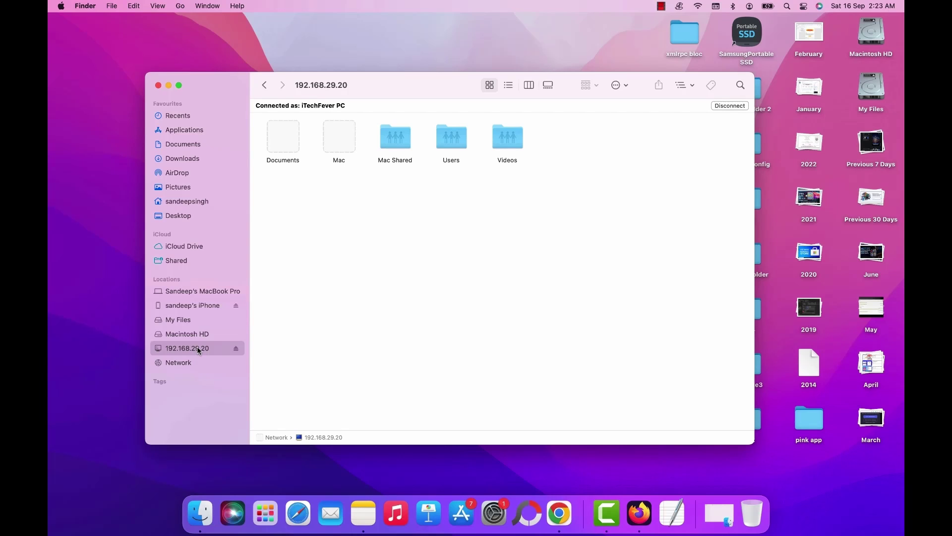
click(183, 366)
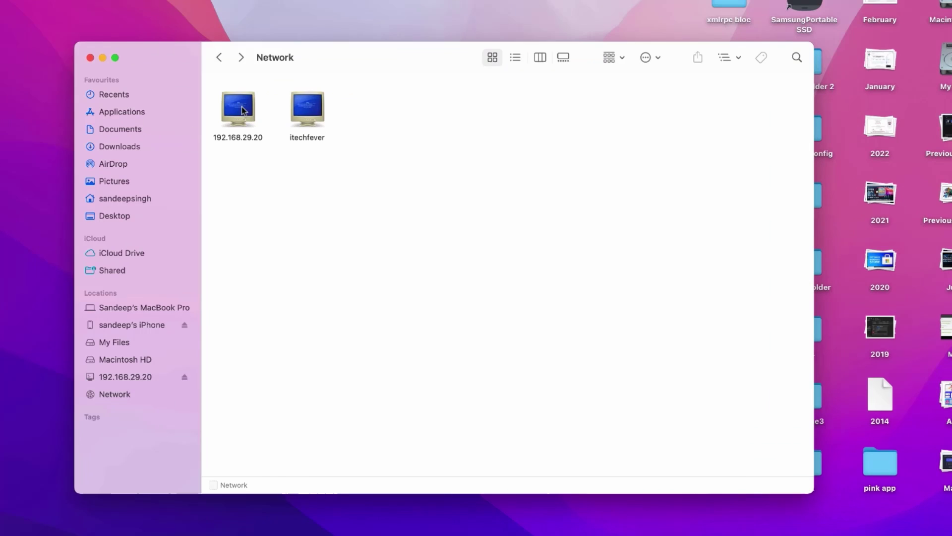
double_click(284, 128)
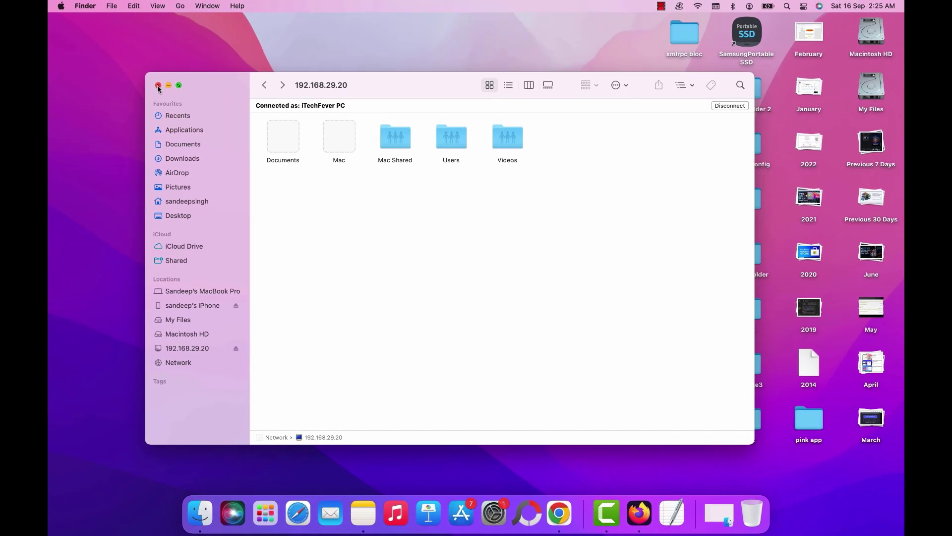
- Use Connect to Server on smb://192.168.29.20 to mount Documents, Mac, Mac Shared and Videos
click(157, 85)
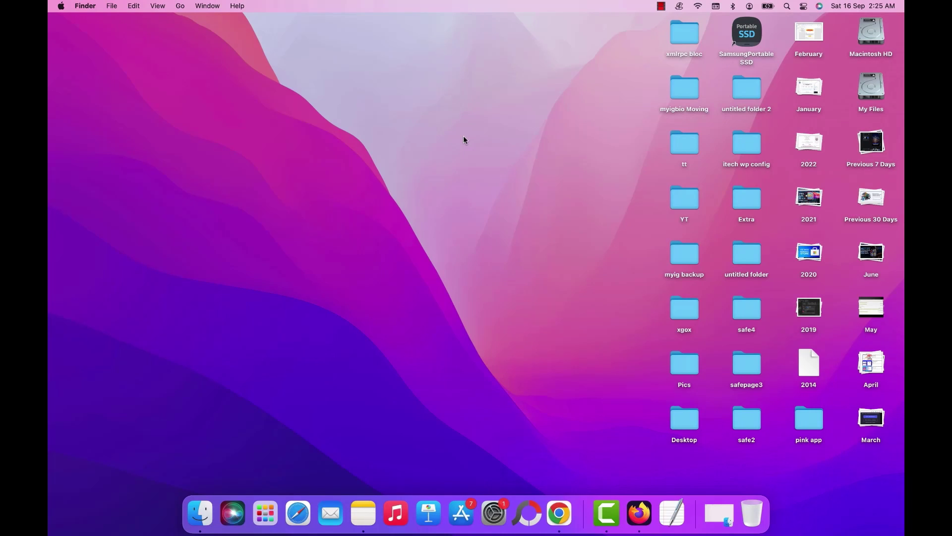
click(180, 6)
click(217, 230)
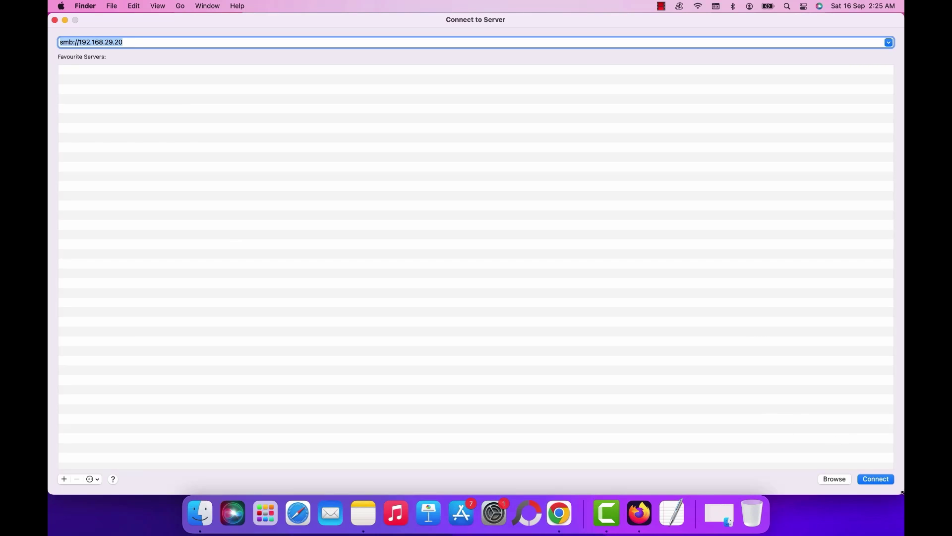
click(876, 478)
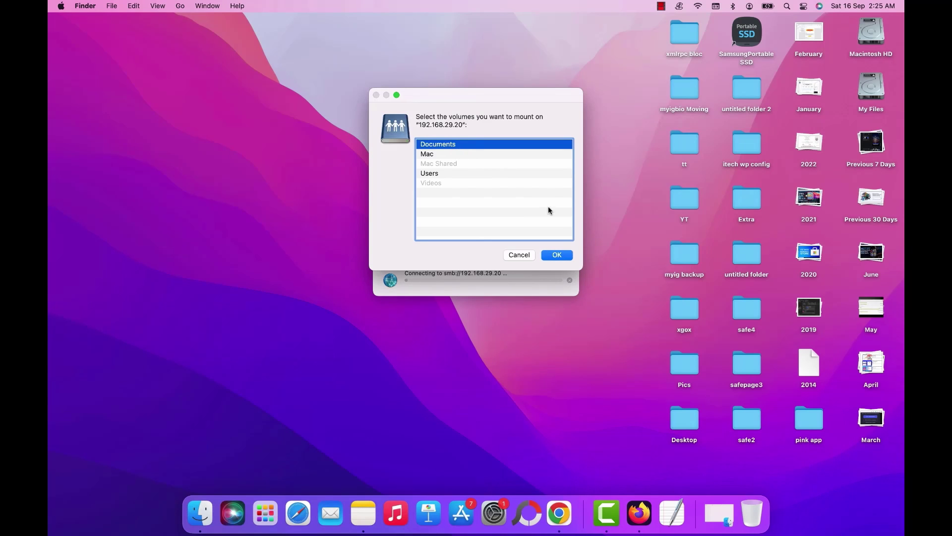
click(558, 254)
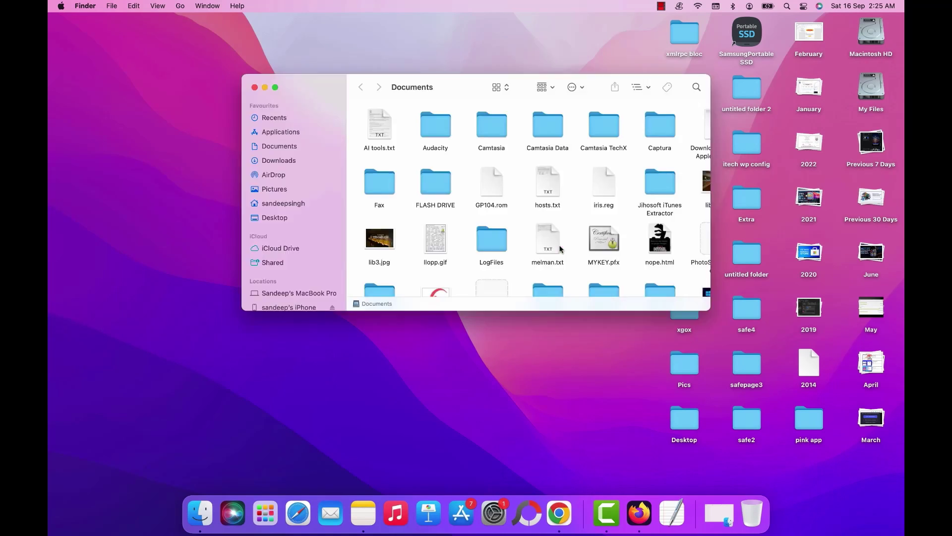
key(super+w)
click(200, 513)
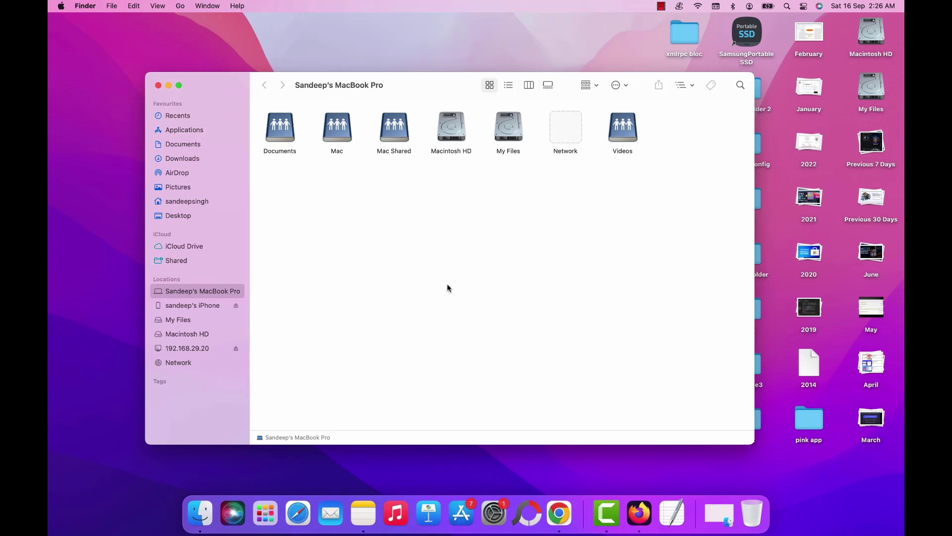
- Open the Videos share, copy proposal pri from the Mac's Documents, and return to Videos
double_click(618, 138)
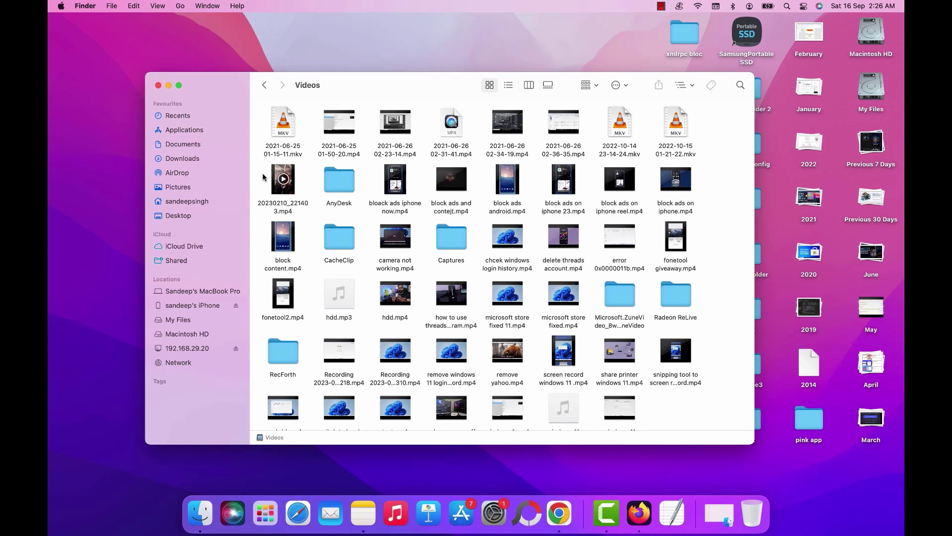
click(207, 144)
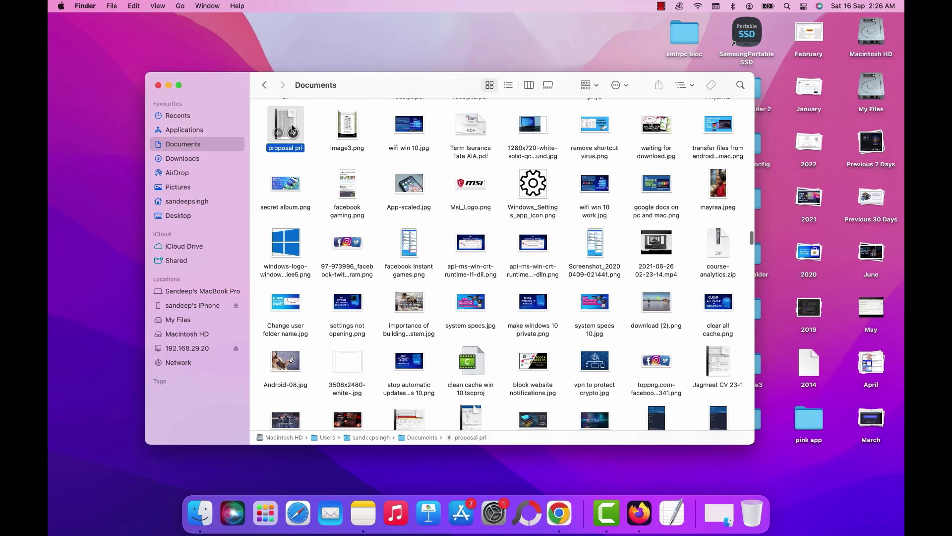
right_click(292, 128)
click(350, 248)
click(265, 86)
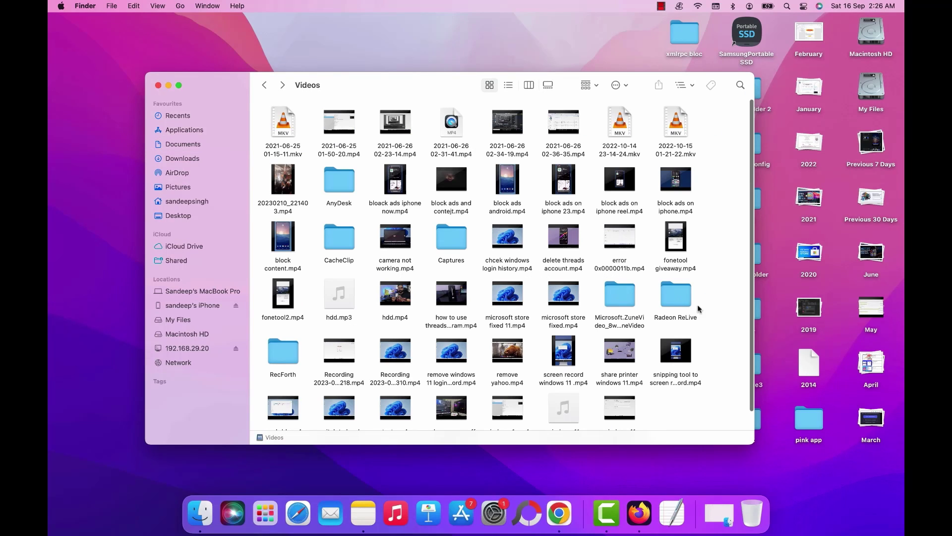
right_click(723, 281)
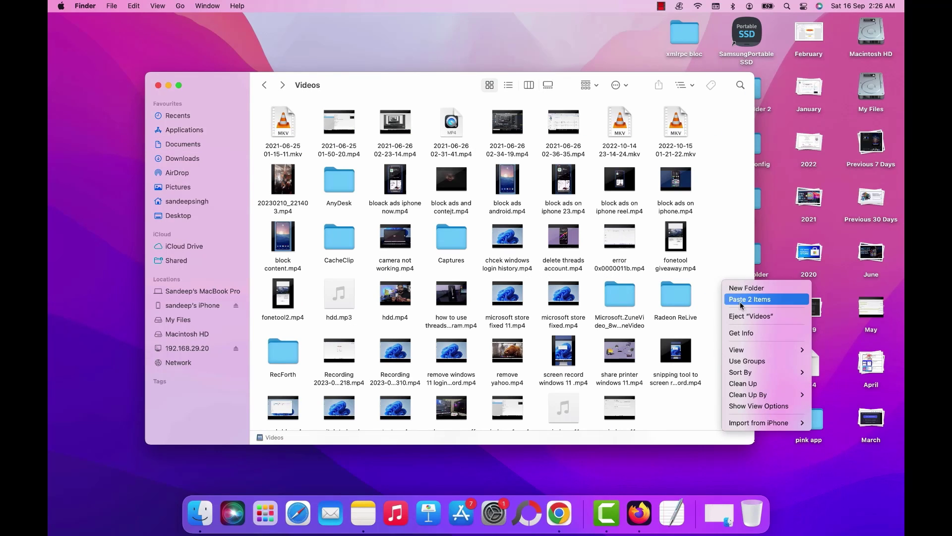
click(729, 256)
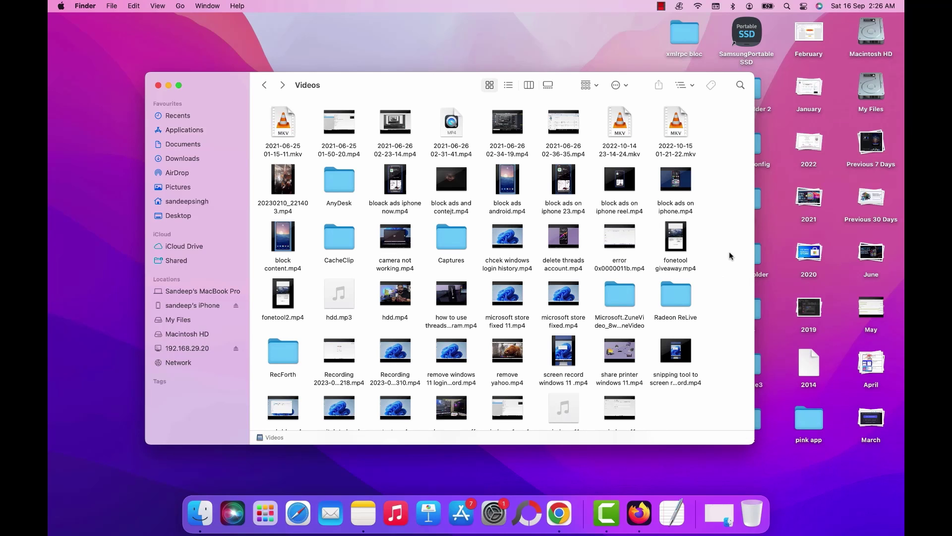